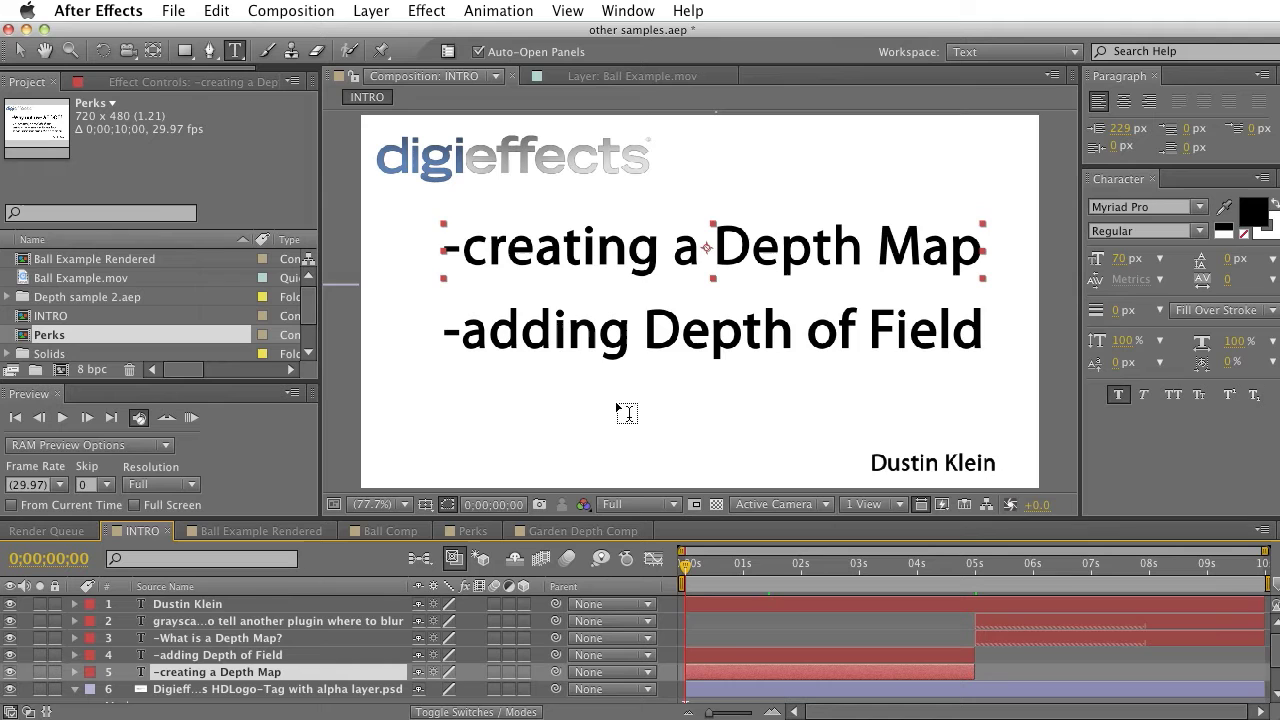
- Advance the INTRO to the 'What is a Depth Map?' slide, then view the Garden Depth Comp
{"action": "left_click_drag", "start_coordinate": [1010, 574], "coordinate": [1037, 578]}
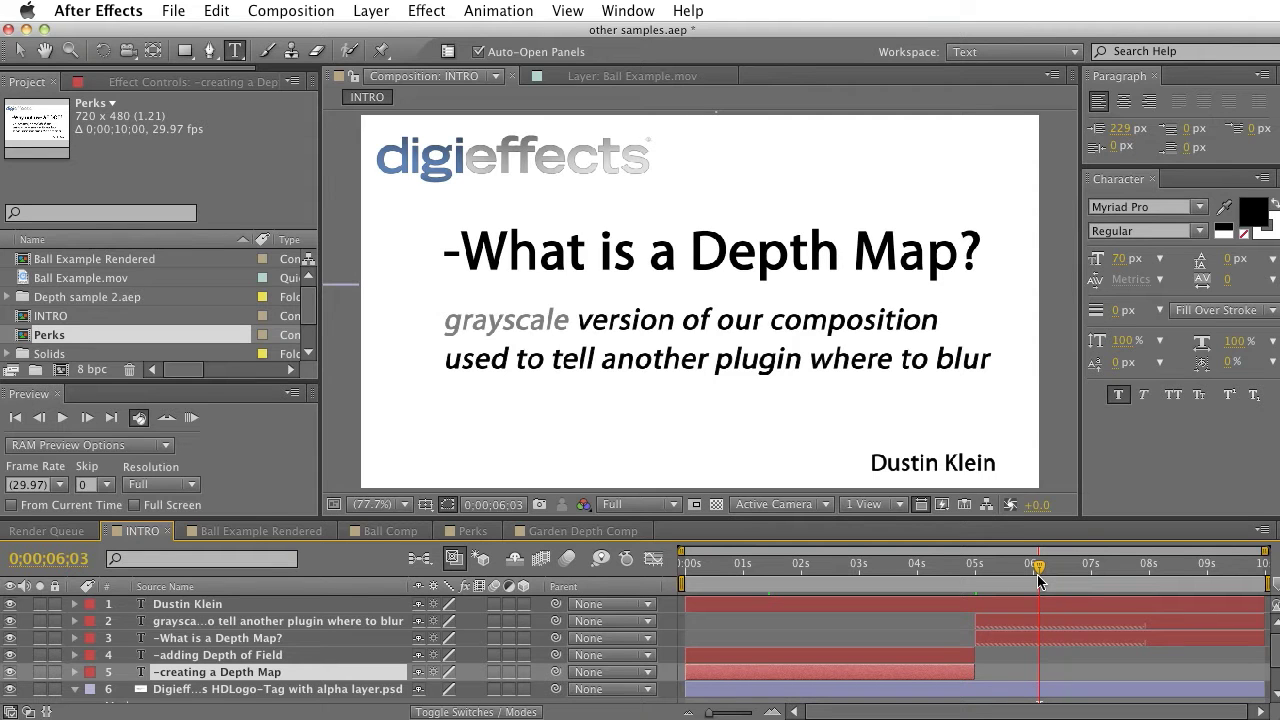
{"action": "left_click", "coordinate": [590, 531]}
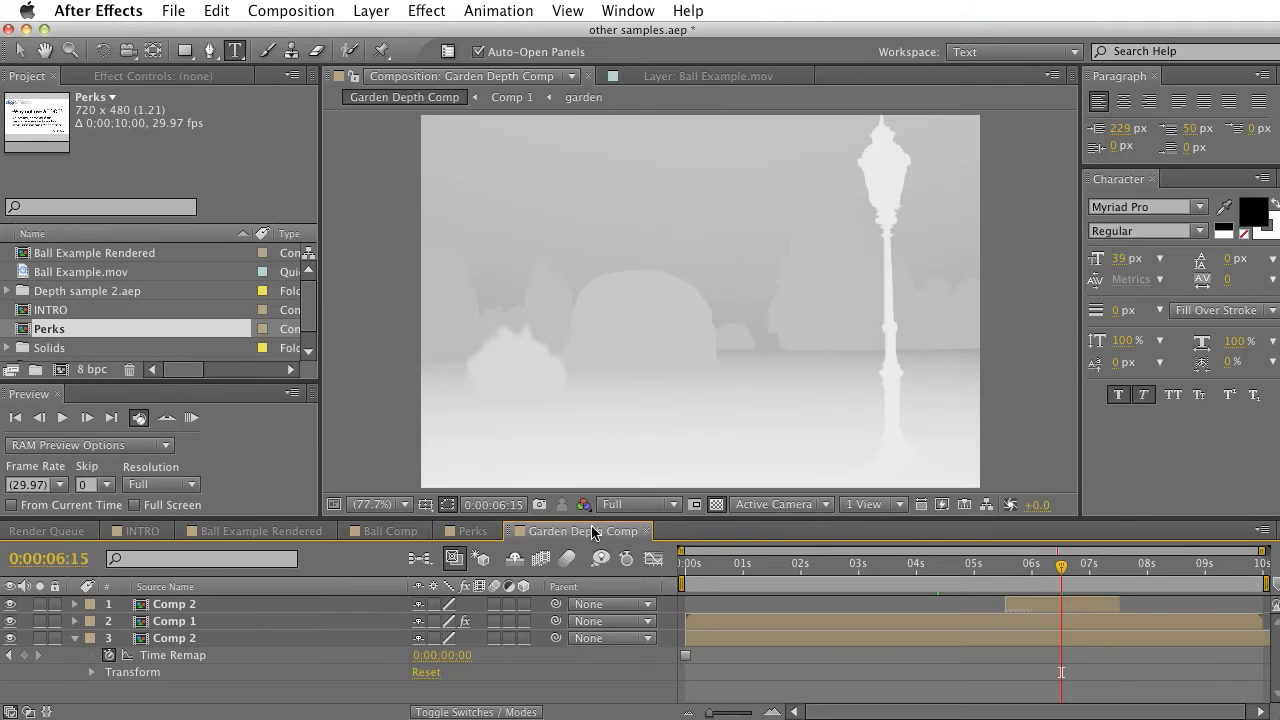
{"action": "left_click", "coordinate": [970, 577]}
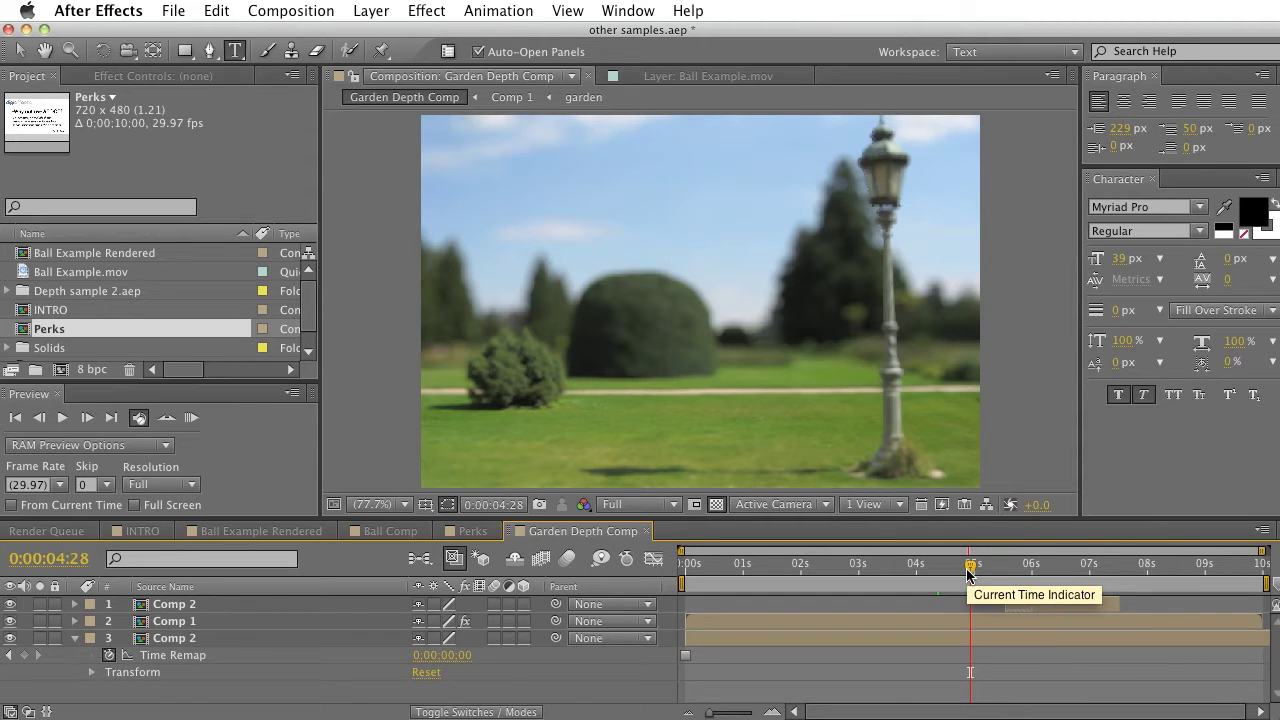
{"action": "left_click", "coordinate": [1045, 567]}
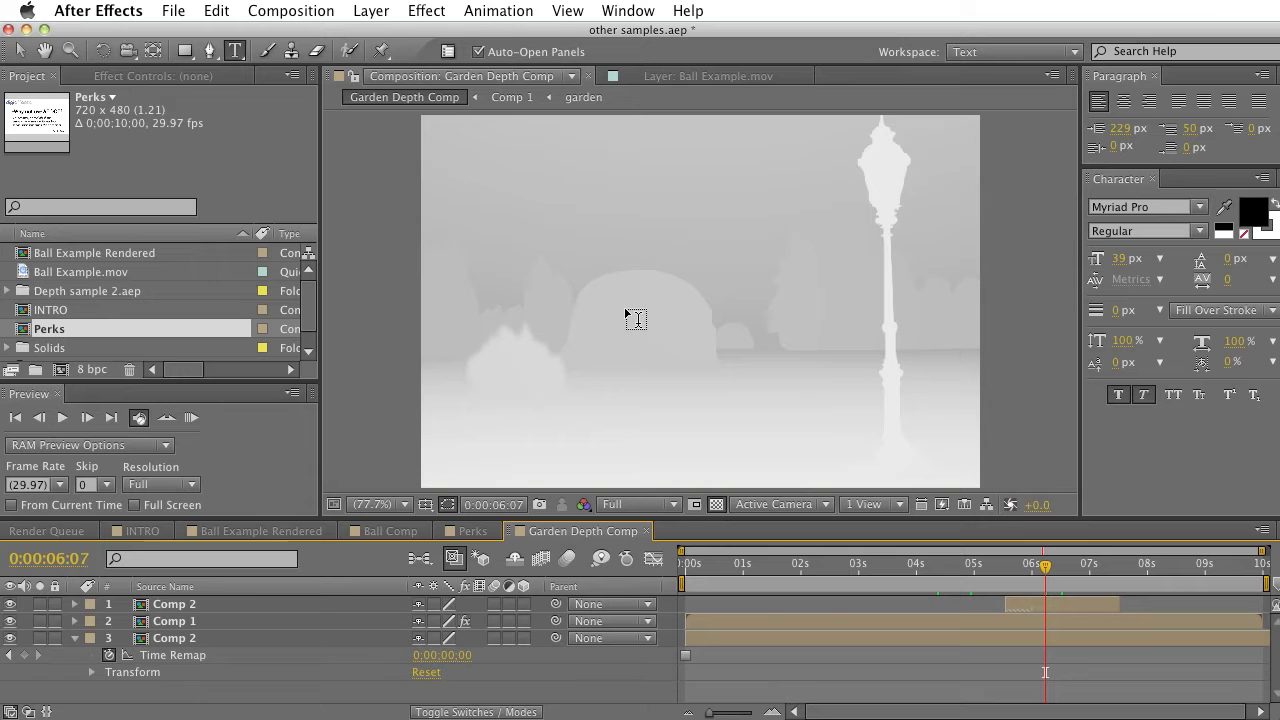
- Stop the Ball Example Rendered preview and switch to the four-ball Ball Comp
{"action": "left_click", "coordinate": [238, 537]}
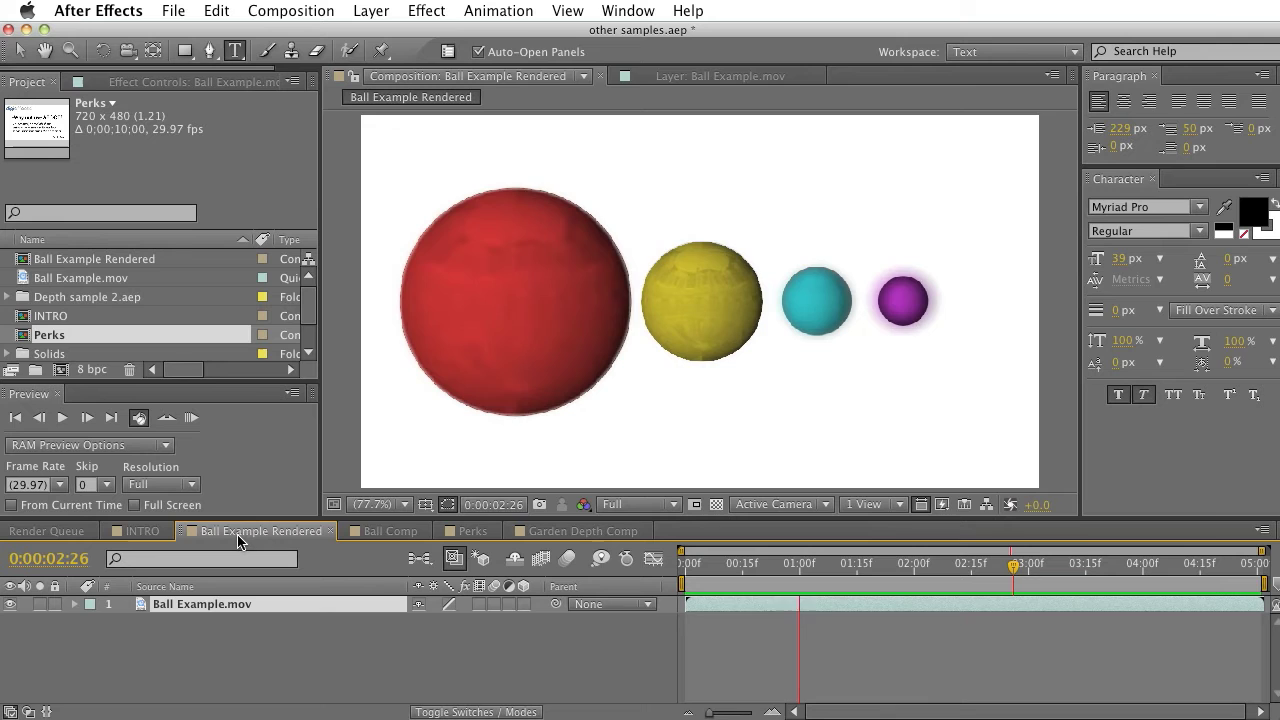
{"action": "key", "text": "space"}
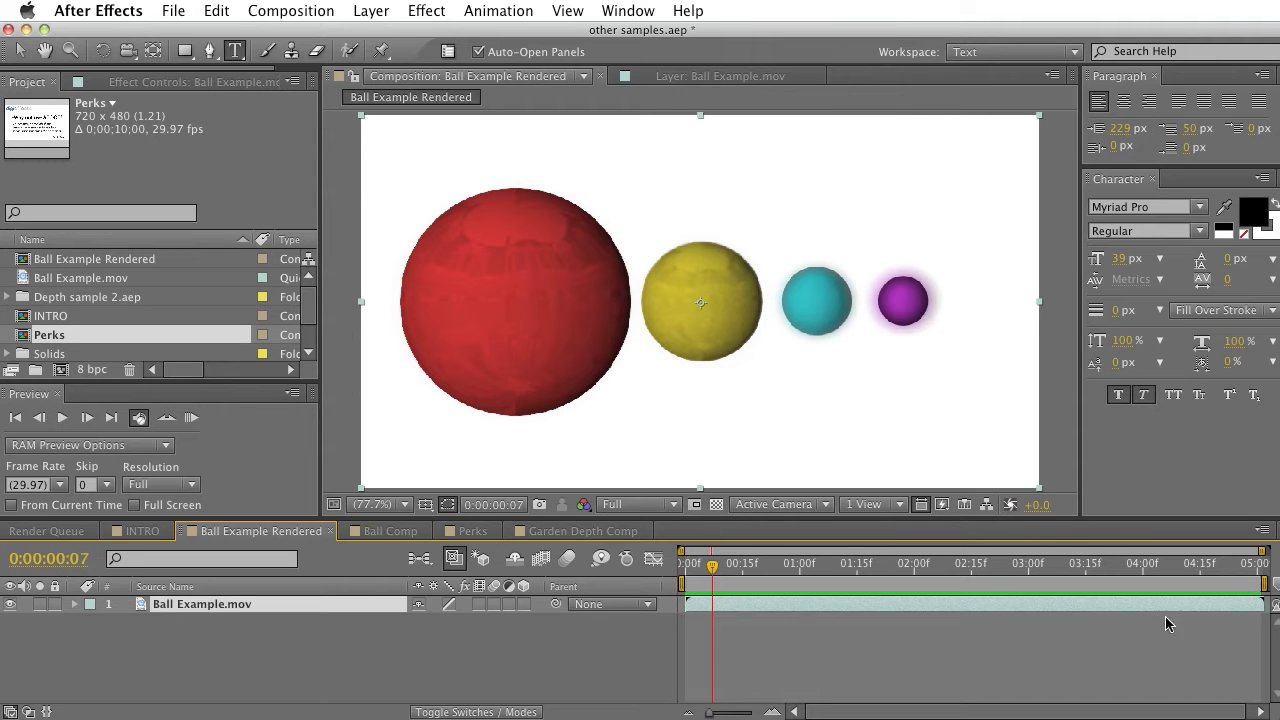
{"action": "left_click", "coordinate": [424, 531]}
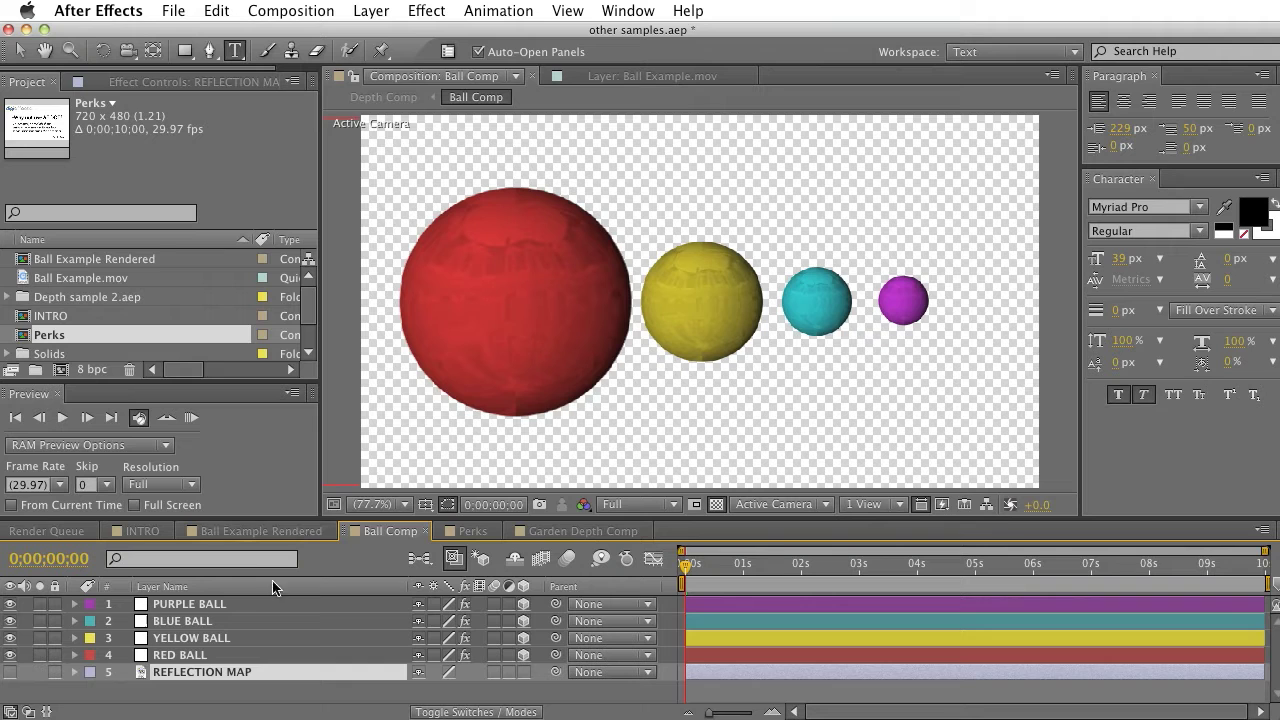
{"action": "left_click", "coordinate": [778, 504]}
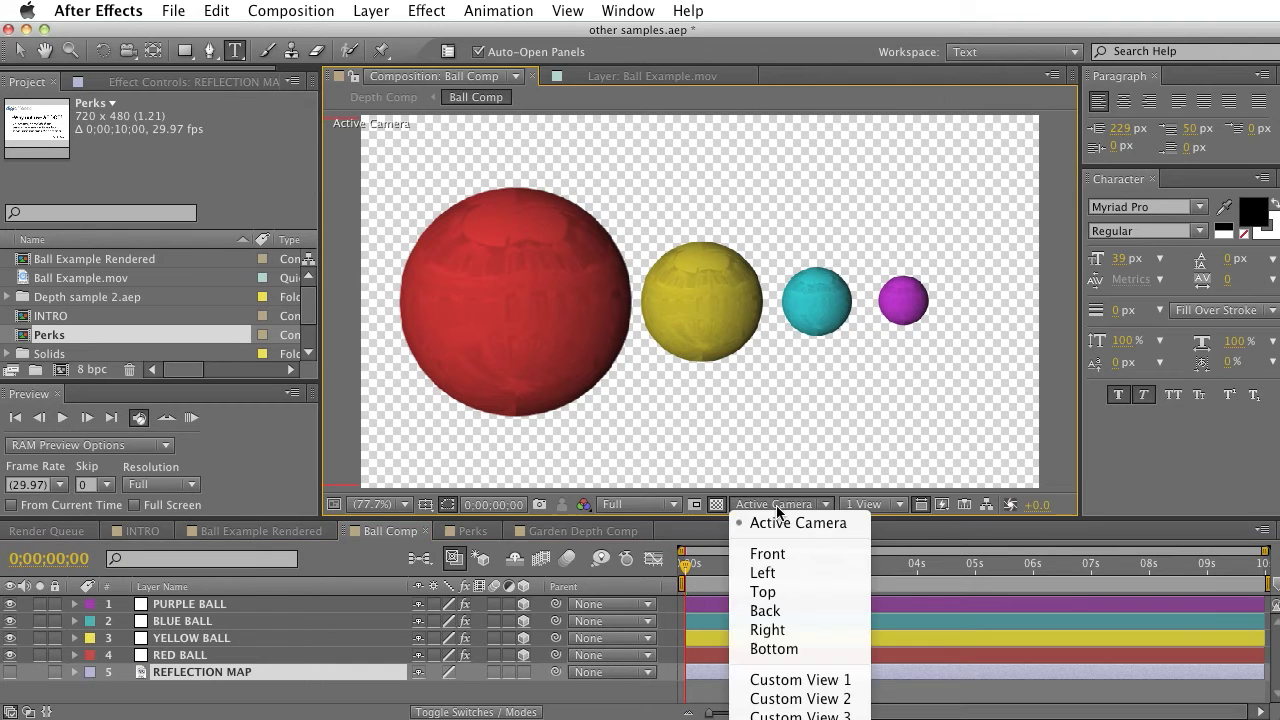
{"action": "left_click", "coordinate": [768, 680]}
{"action": "key", "text": "c"}
{"action": "key", "text": "v"}
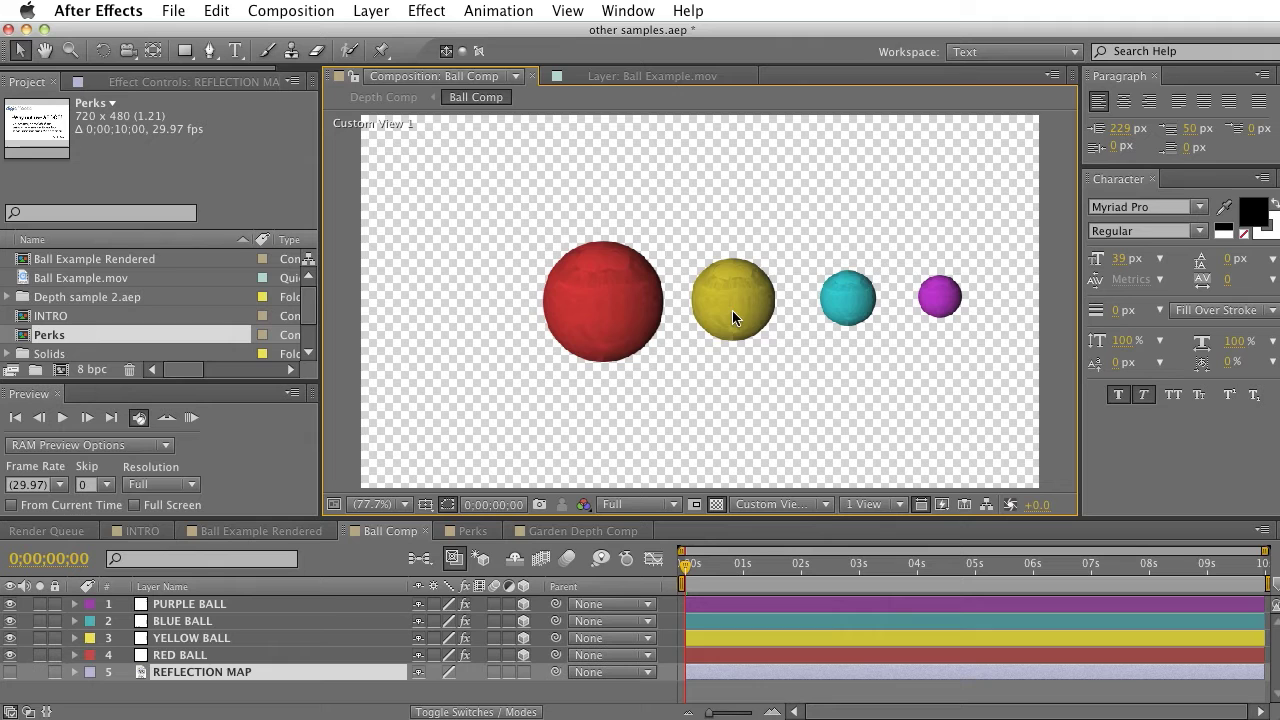
{"action": "key", "text": "c"}
{"action": "left_click_drag", "start_coordinate": [731, 309], "coordinate": [712, 339]}
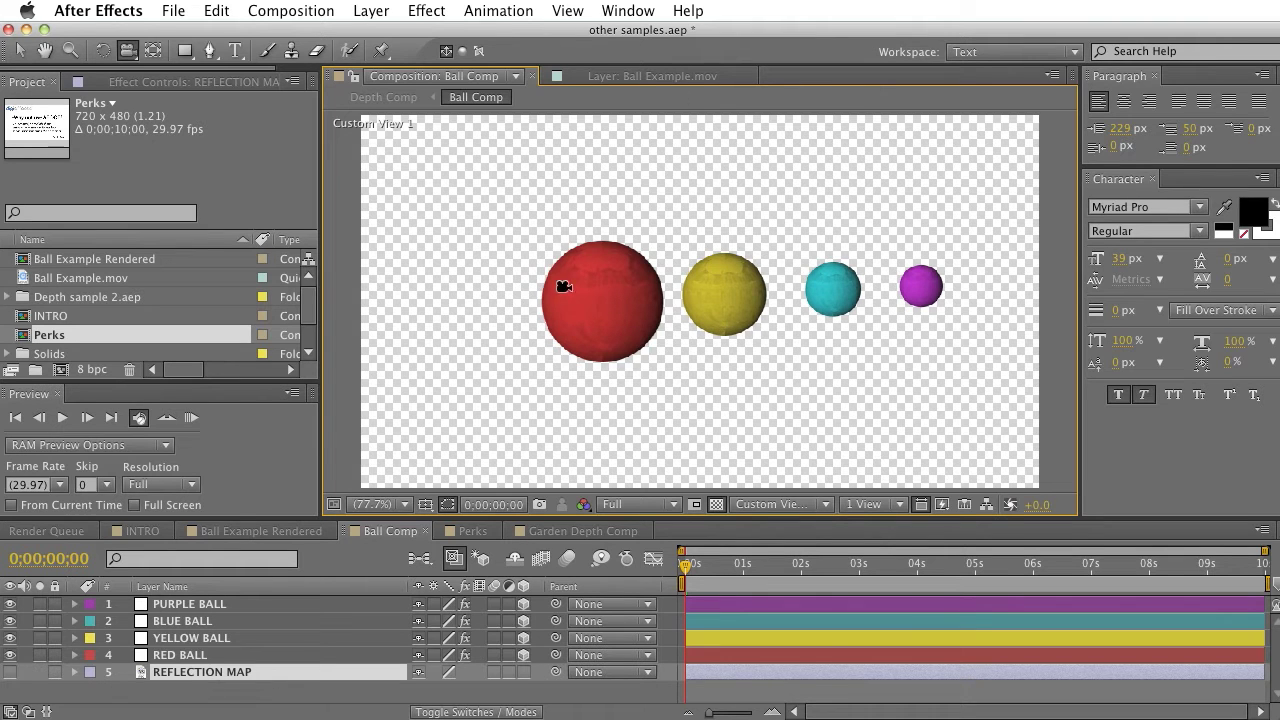
{"action": "left_click", "coordinate": [790, 504]}
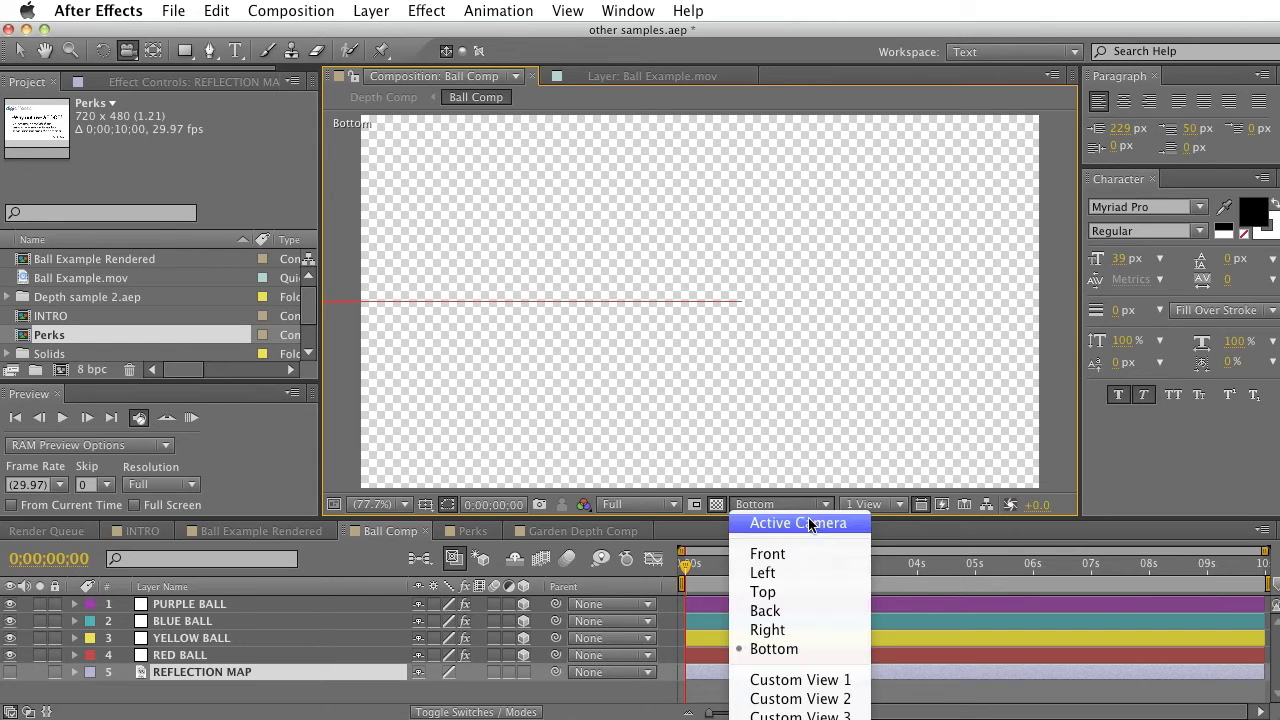
{"action": "left_click", "coordinate": [816, 504]}
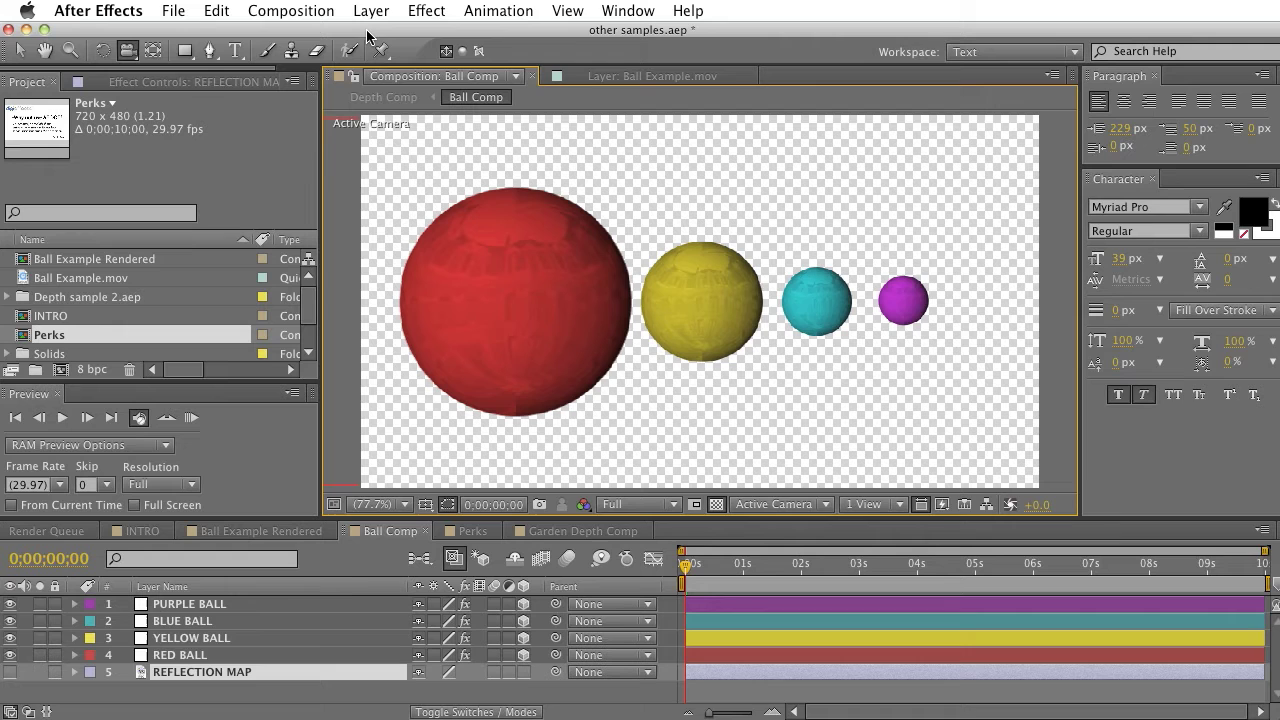
- Run Composition > Precompose Depth on PURPLE BALL and select the new Depth Comp in the Project panel
{"action": "left_click", "coordinate": [190, 605]}
{"action": "left_click", "coordinate": [426, 10]}
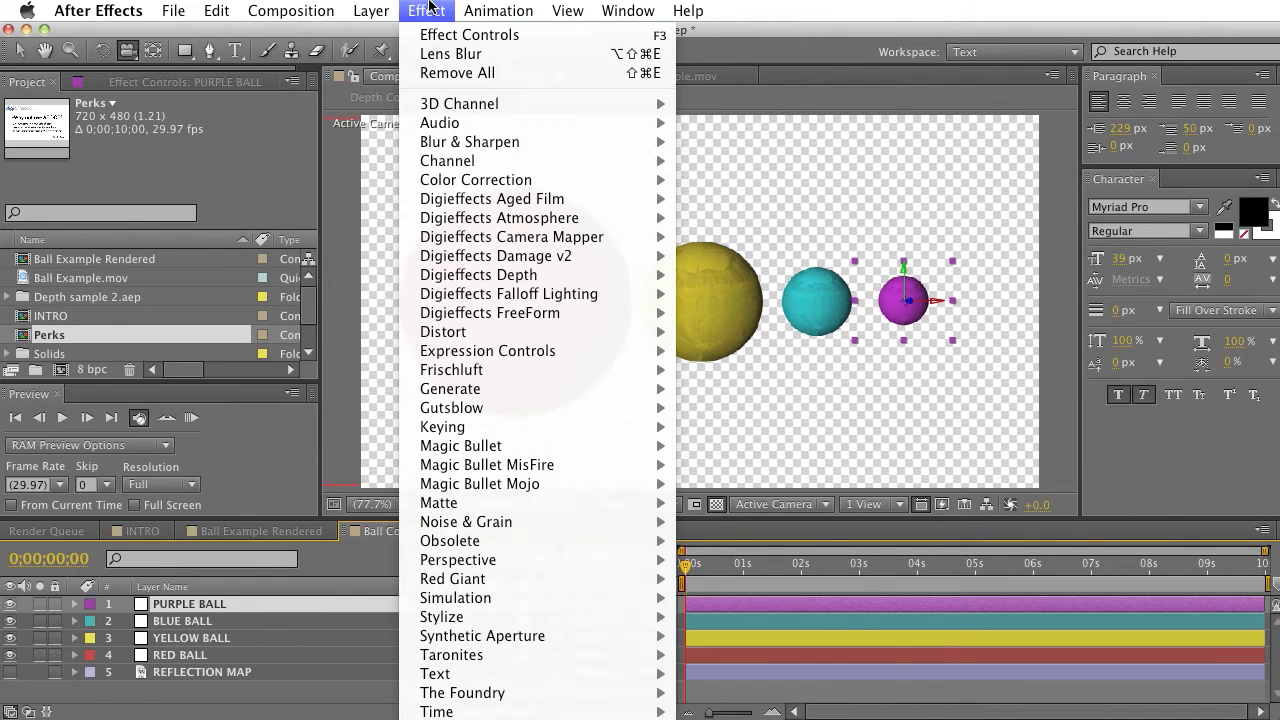
{"action": "mouse_move", "coordinate": [560, 275]}
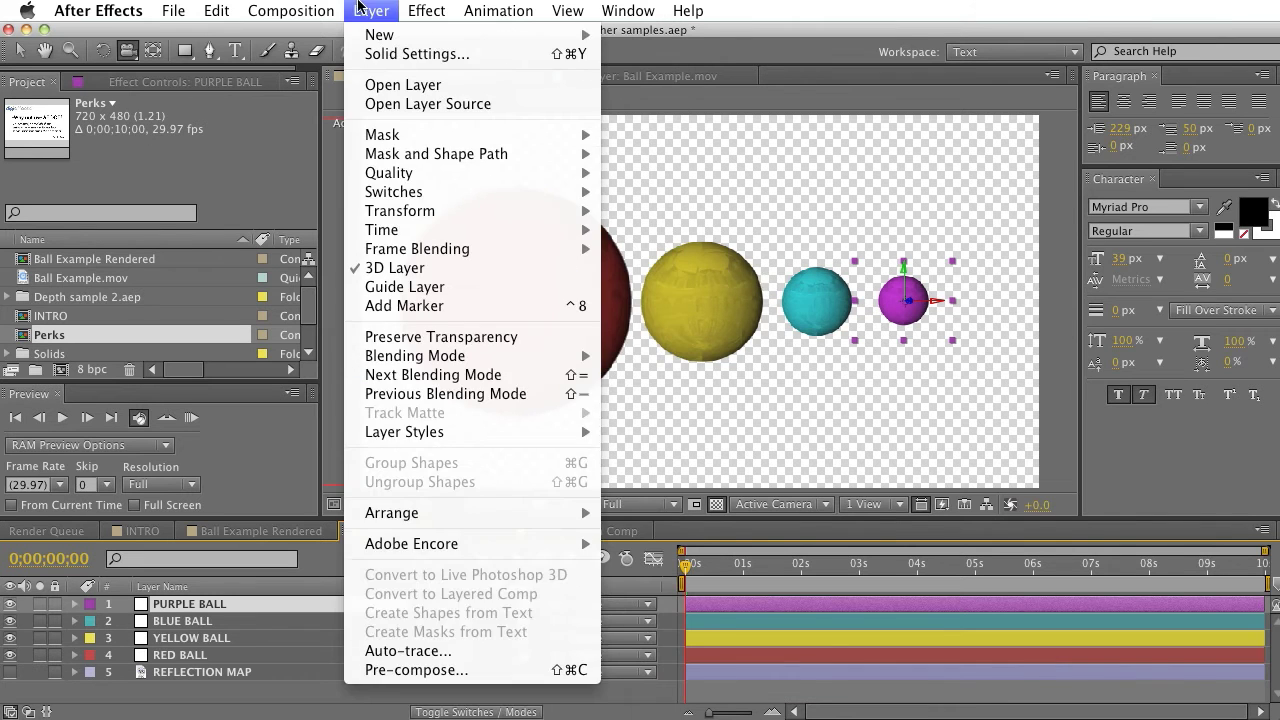
{"action": "mouse_move", "coordinate": [337, 8]}
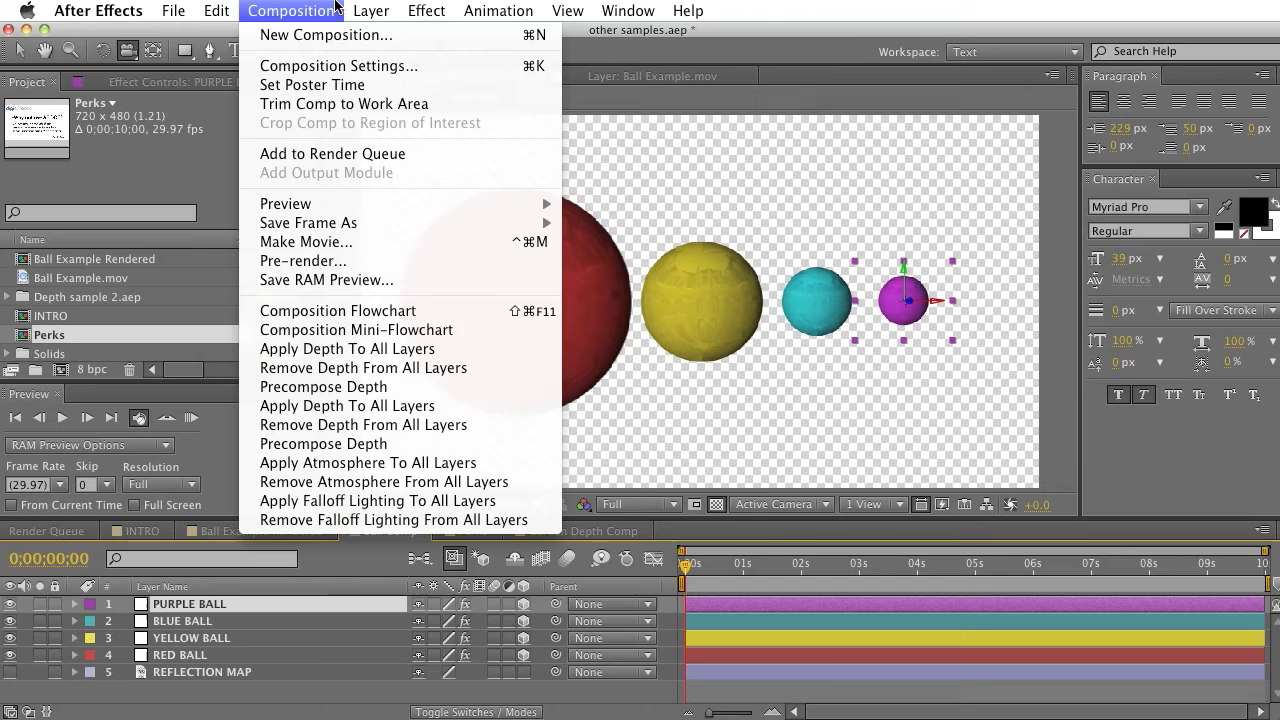
{"action": "left_click", "coordinate": [352, 387]}
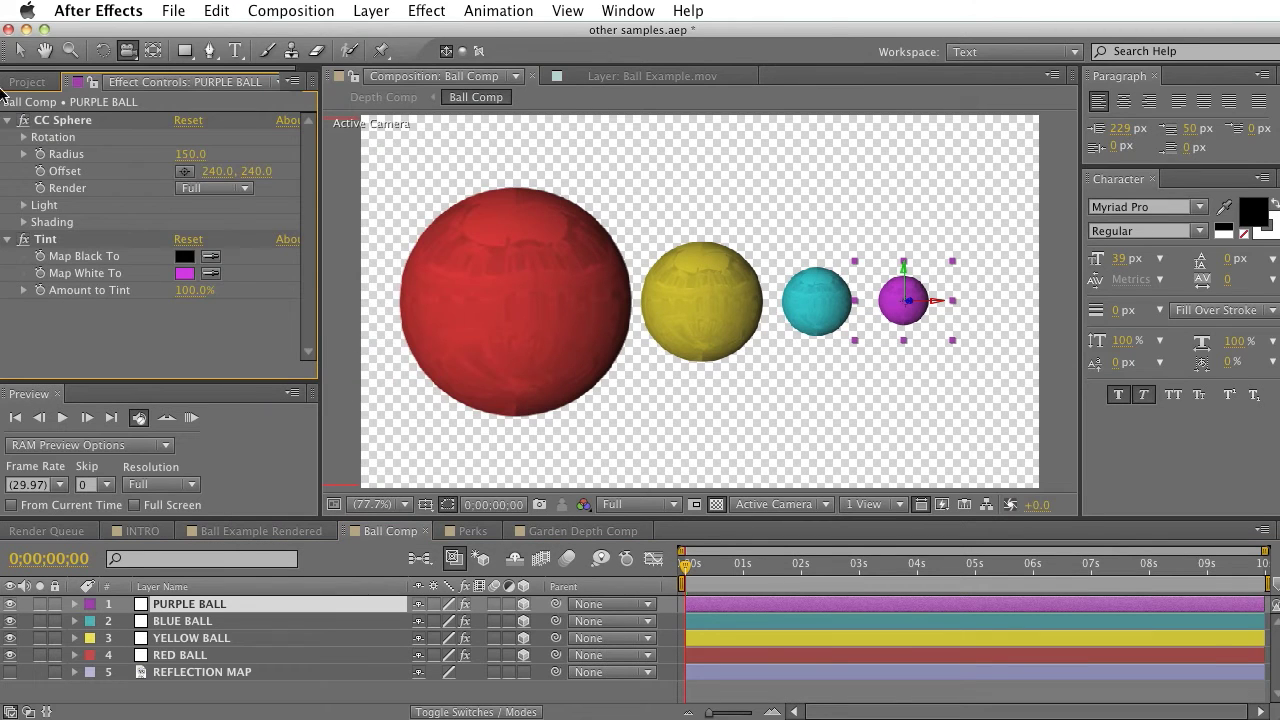
{"action": "left_click", "coordinate": [27, 82]}
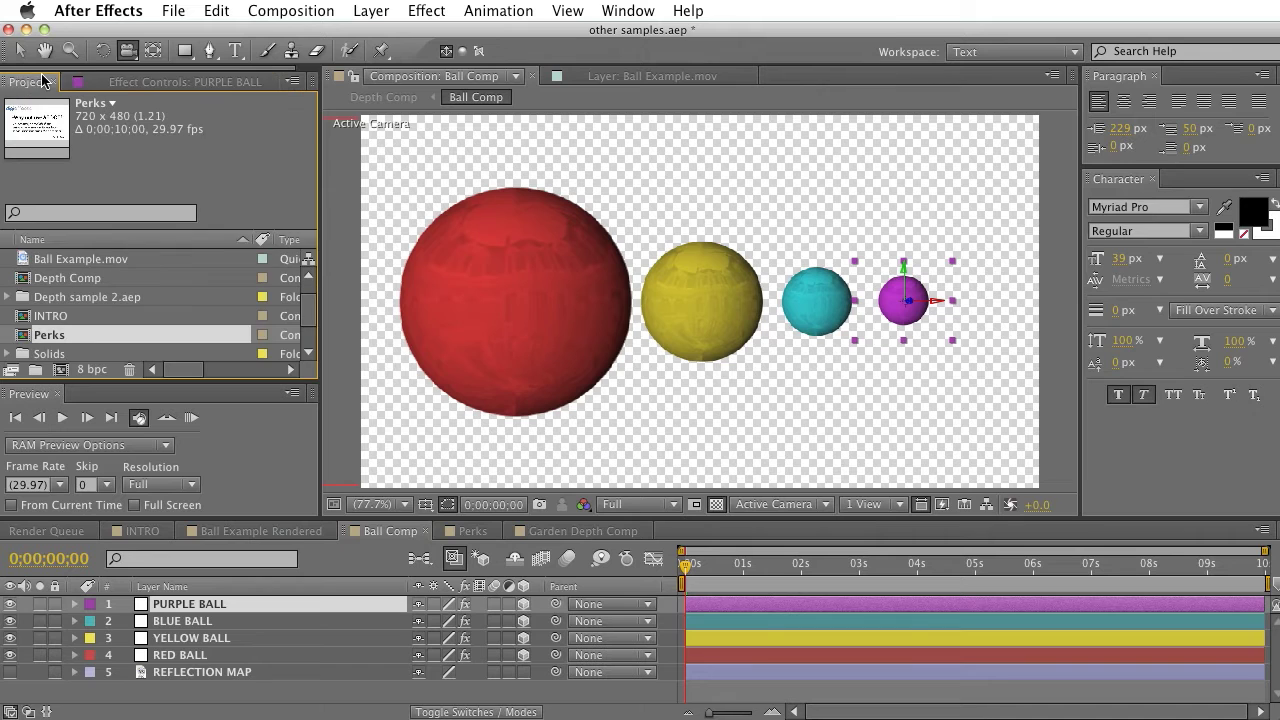
{"action": "left_click", "coordinate": [75, 284]}
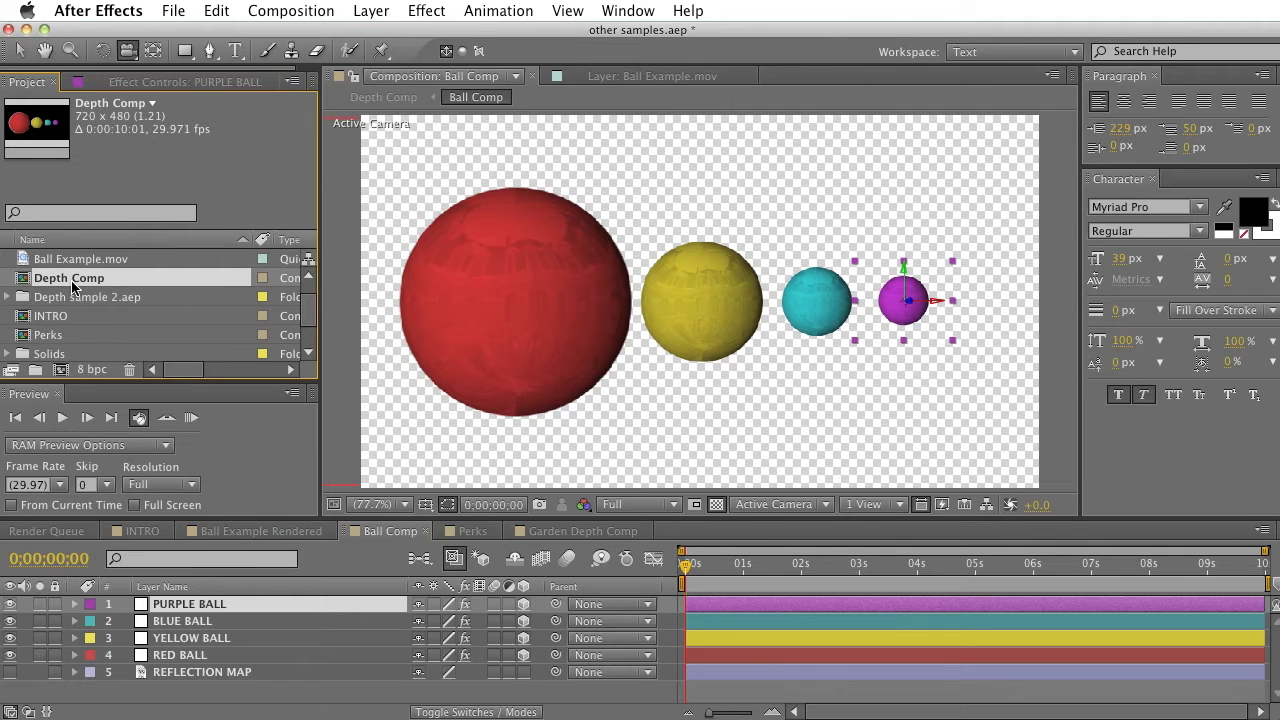
- Open Depth Comp and drill into its Ball Comp precomp
{"action": "double_click", "coordinate": [72, 284]}
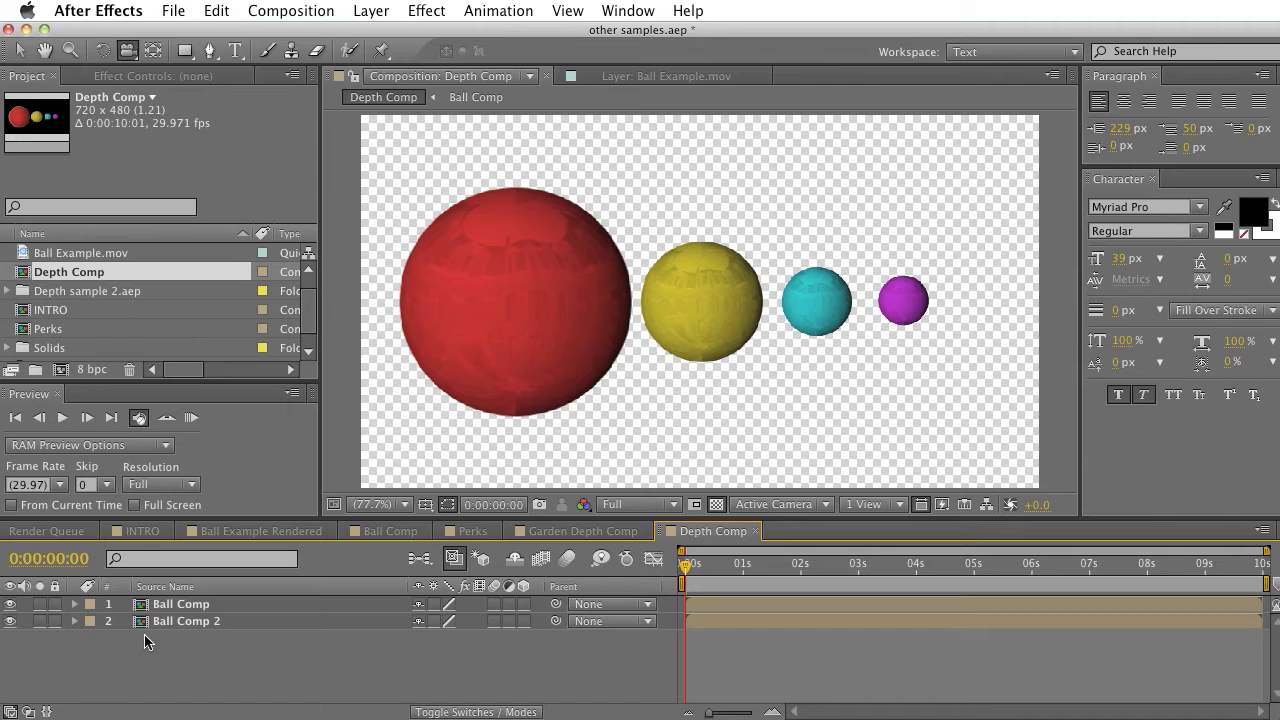
{"action": "left_click", "coordinate": [193, 610]}
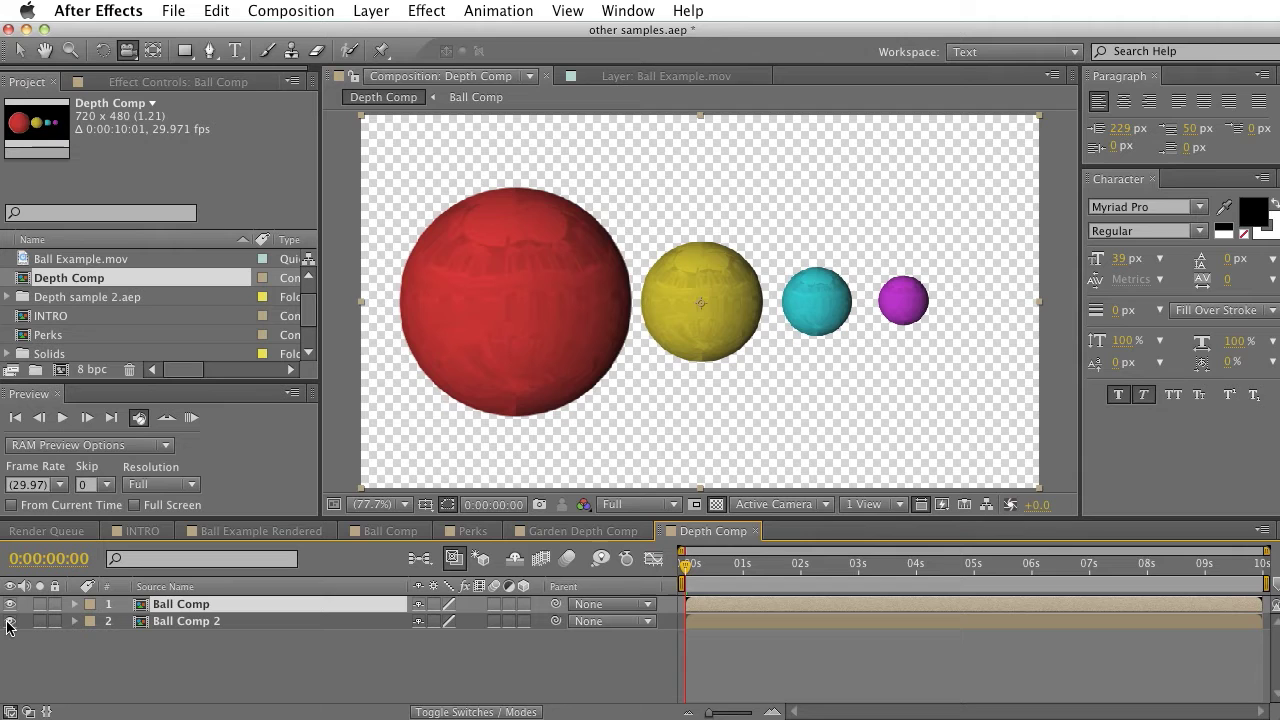
{"action": "double_click", "coordinate": [162, 604]}
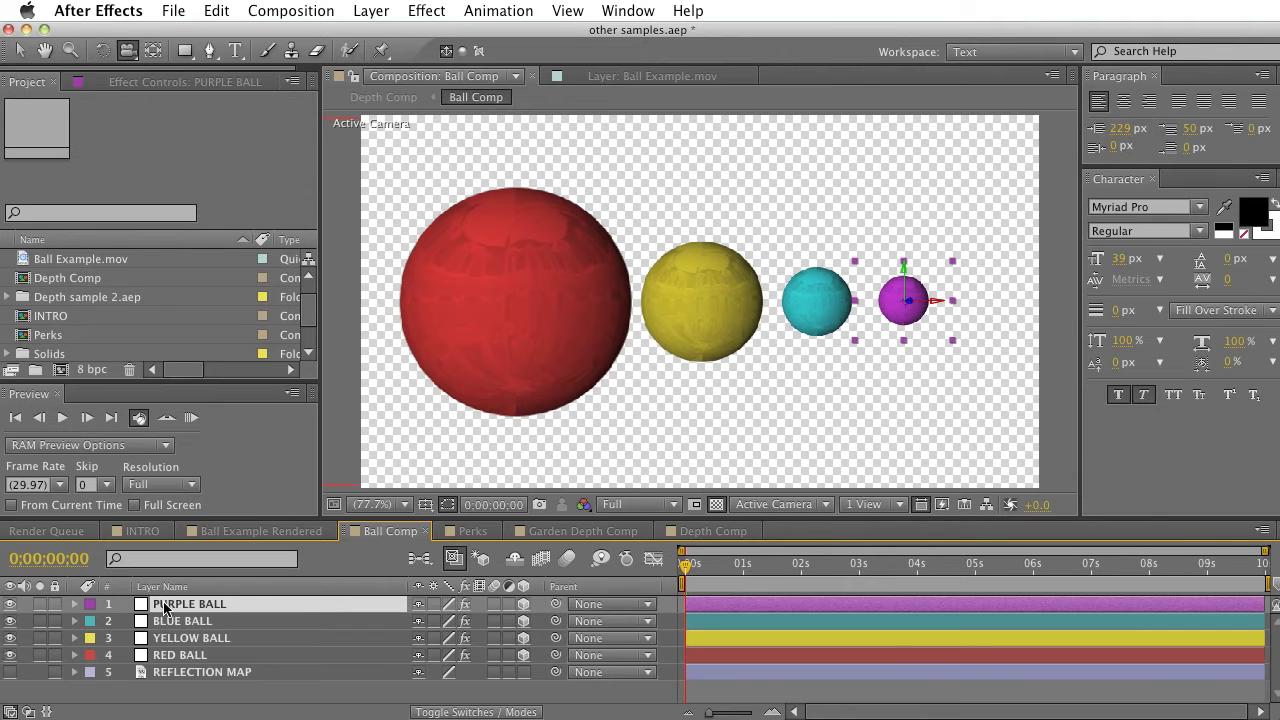
- Return to the Depth Comp tab and select the Ball Comp 2 layer
{"action": "left_click", "coordinate": [297, 533]}
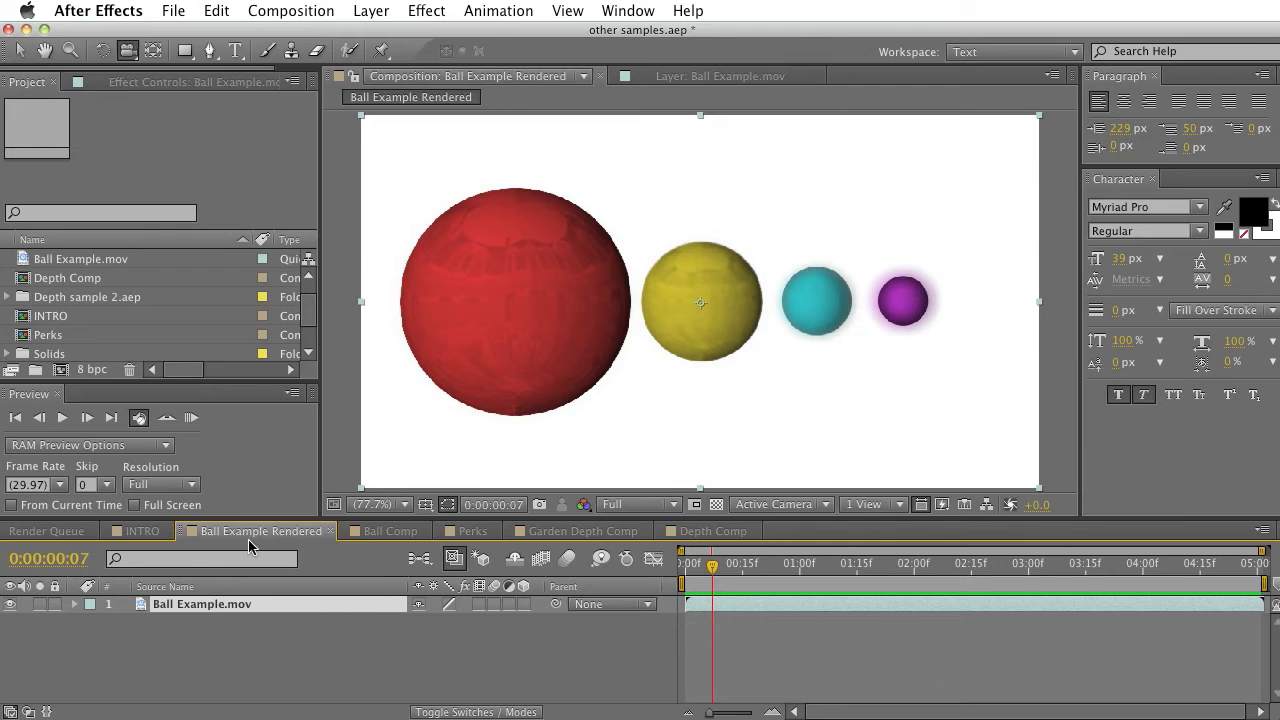
{"action": "left_click", "coordinate": [390, 531]}
{"action": "left_click", "coordinate": [713, 531]}
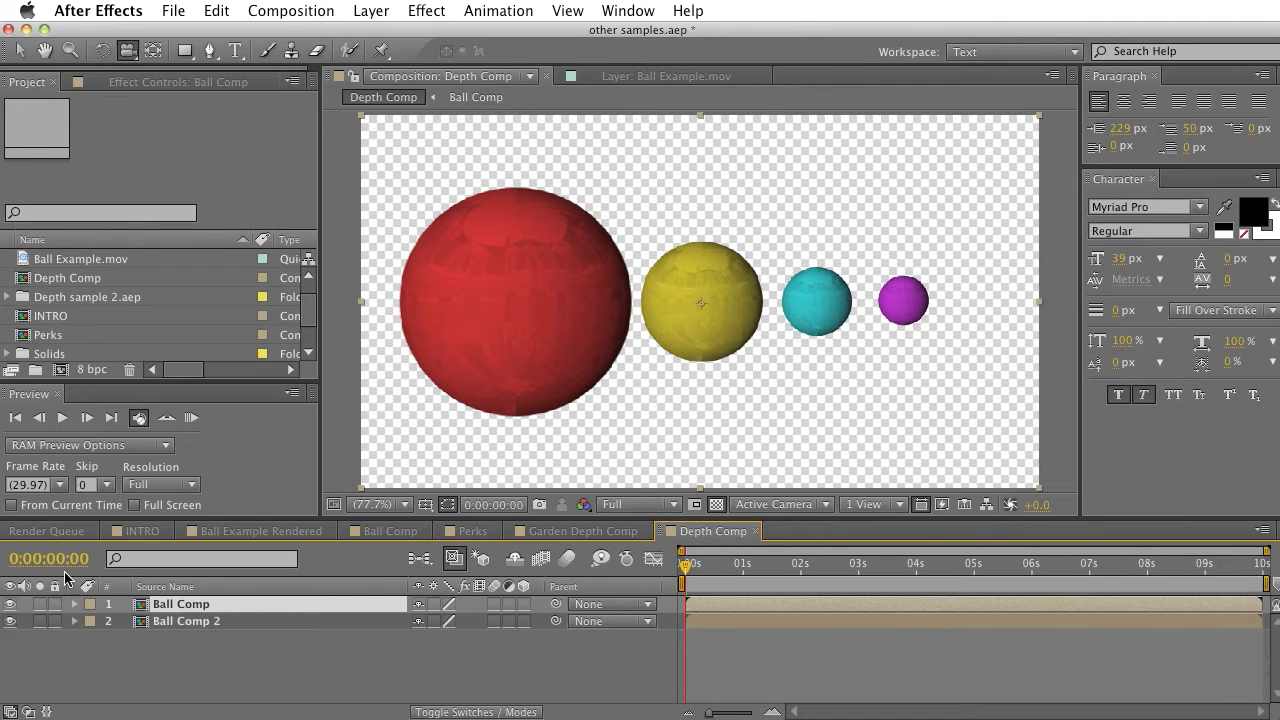
{"action": "left_click", "coordinate": [196, 623]}
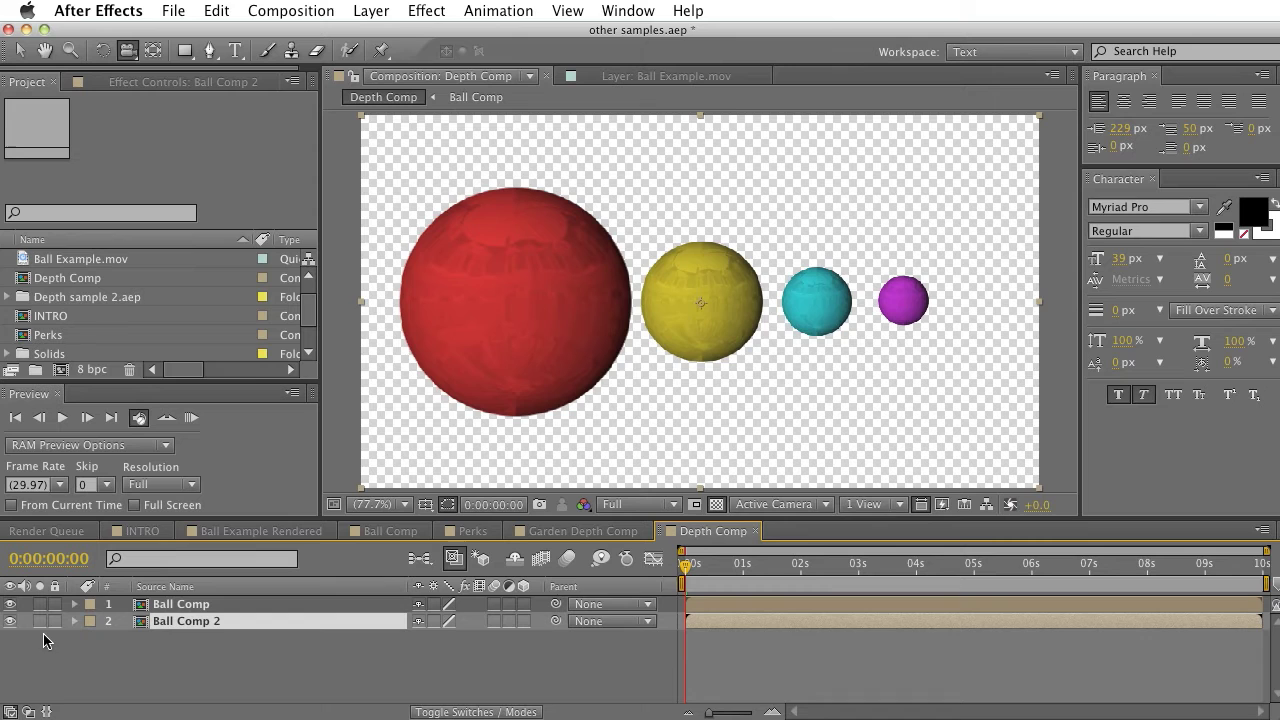
- In Ball Comp 2's DE_Depth, set Minimum/Maximum Input Depth to 1300 and 6700
{"action": "double_click", "coordinate": [210, 620]}
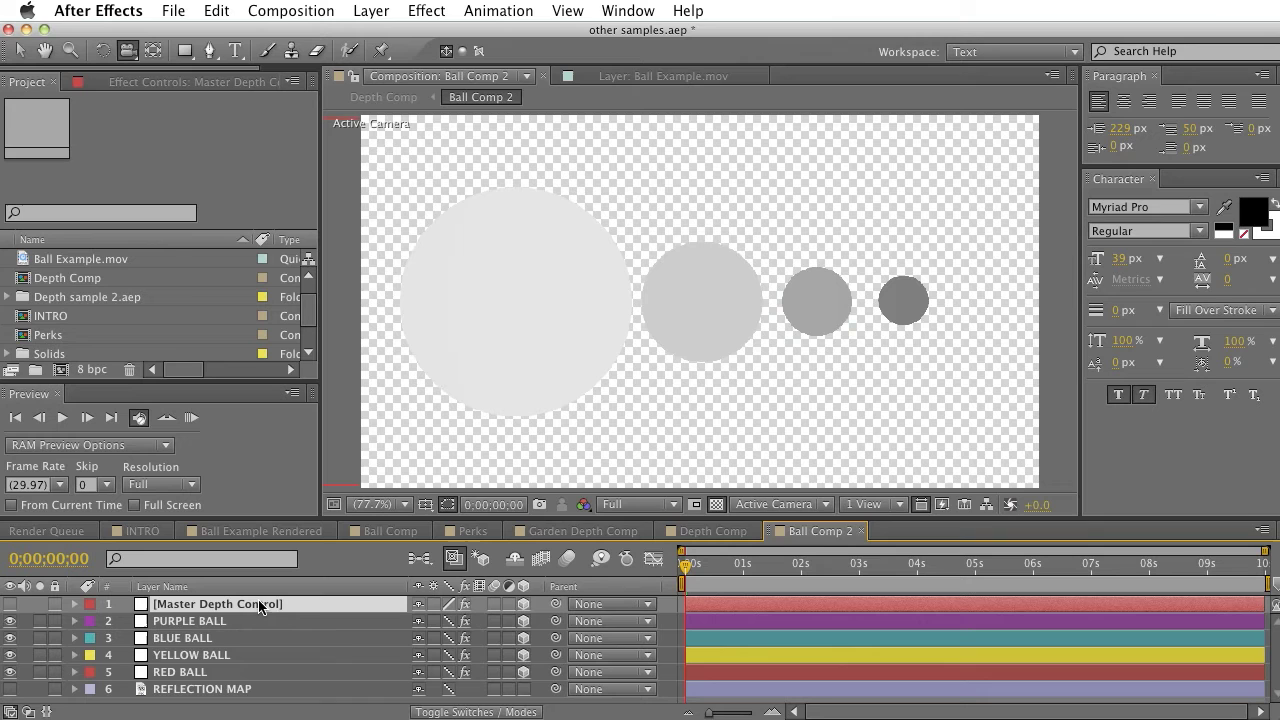
{"action": "left_click", "coordinate": [233, 79]}
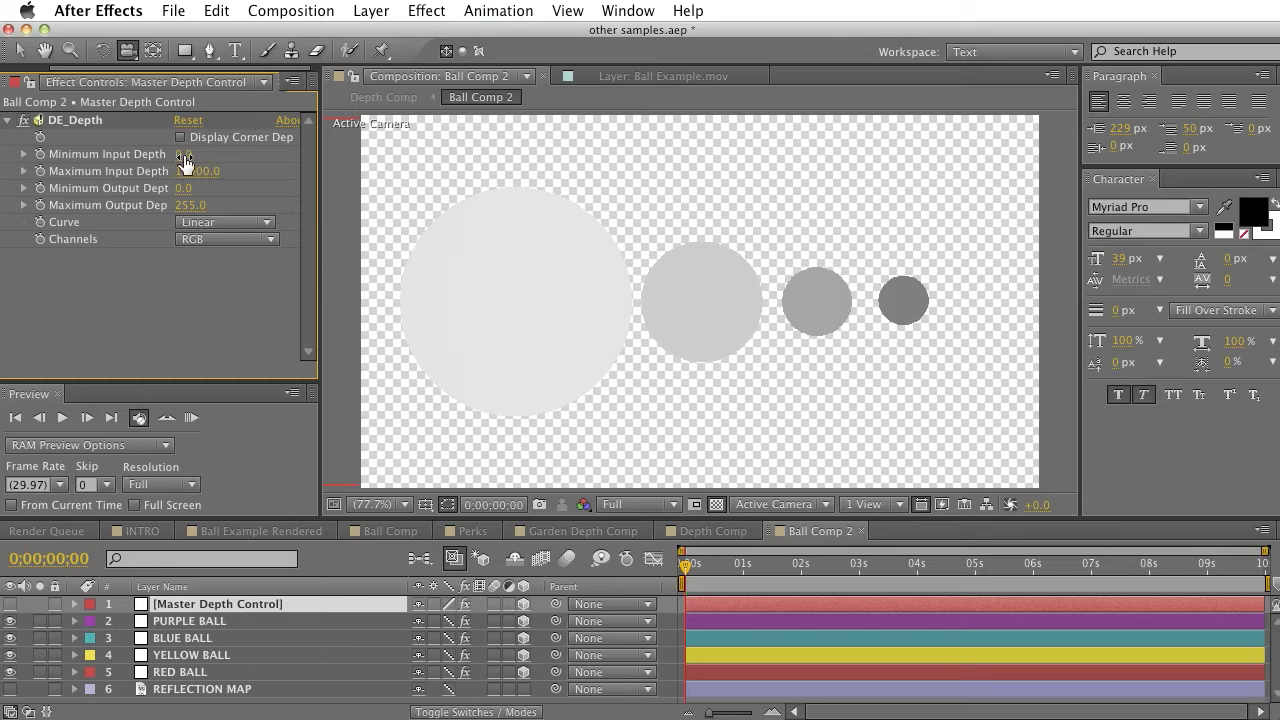
{"action": "left_click_drag", "start_coordinate": [185, 155], "coordinate": [264, 180]}
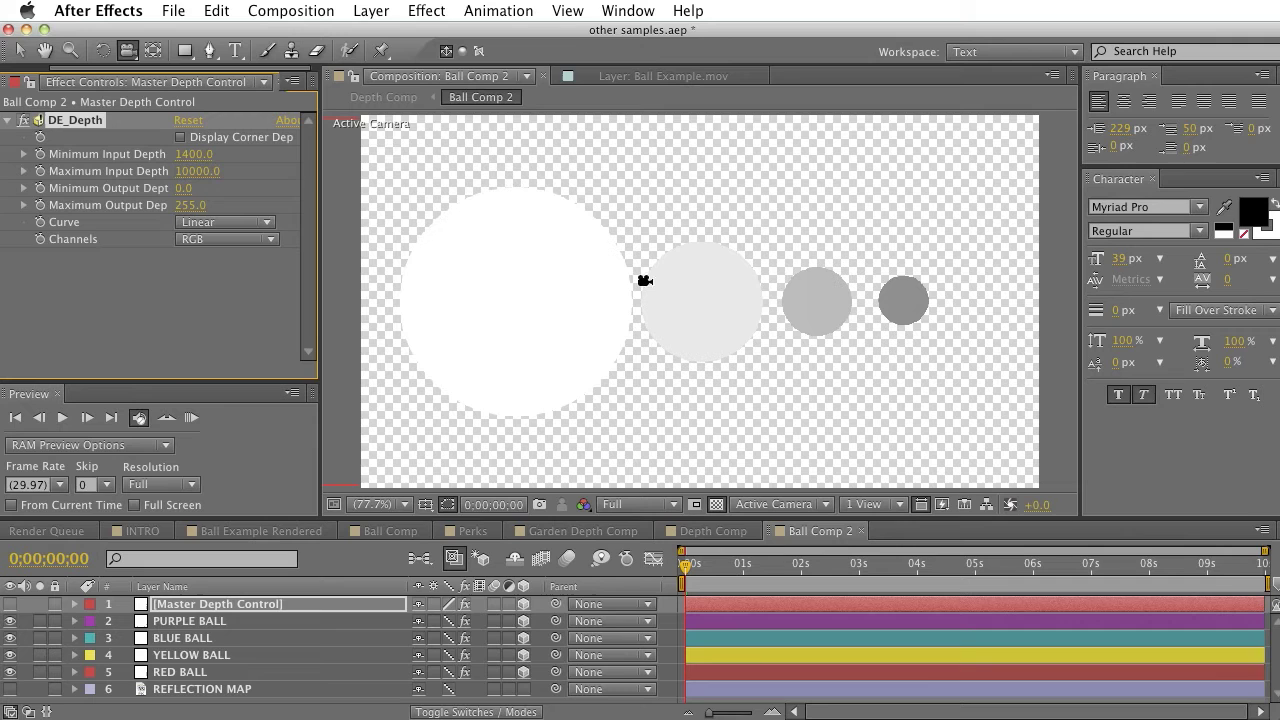
{"action": "left_click_drag", "start_coordinate": [198, 155], "coordinate": [166, 173]}
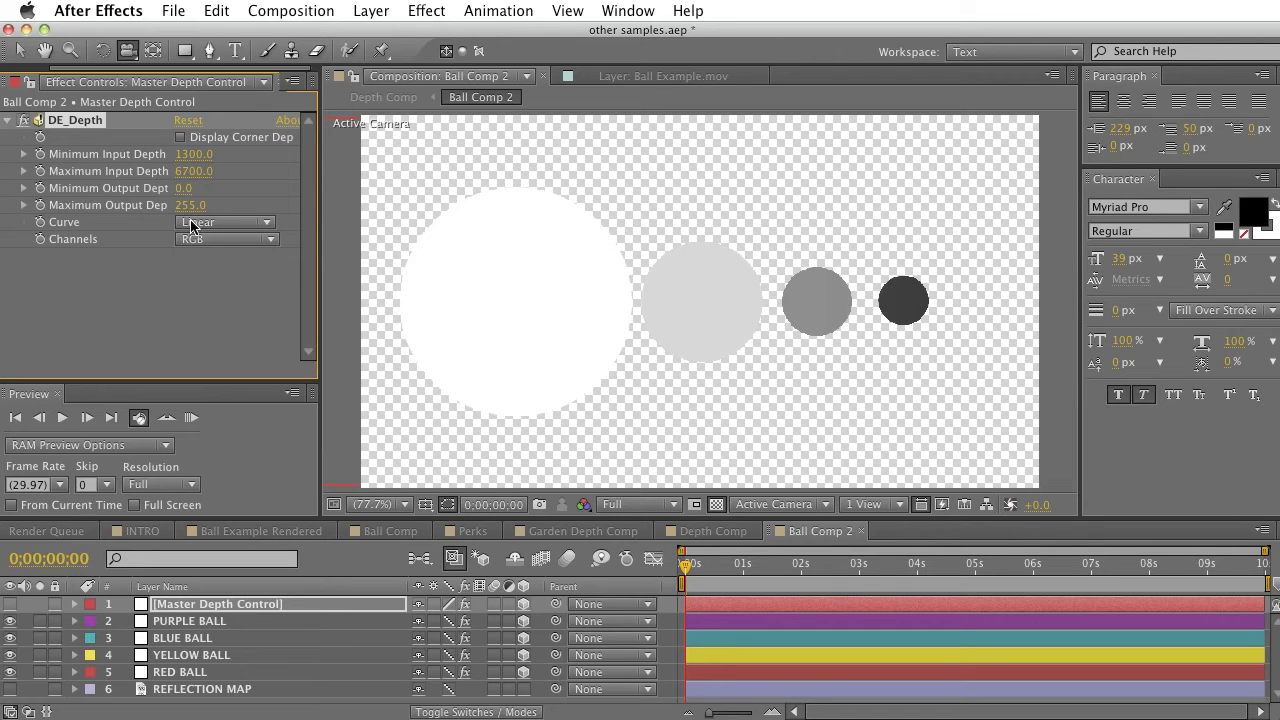
- Try Exponential and Logarithmic depth curves, then settle on Squared
{"action": "left_click", "coordinate": [260, 225]}
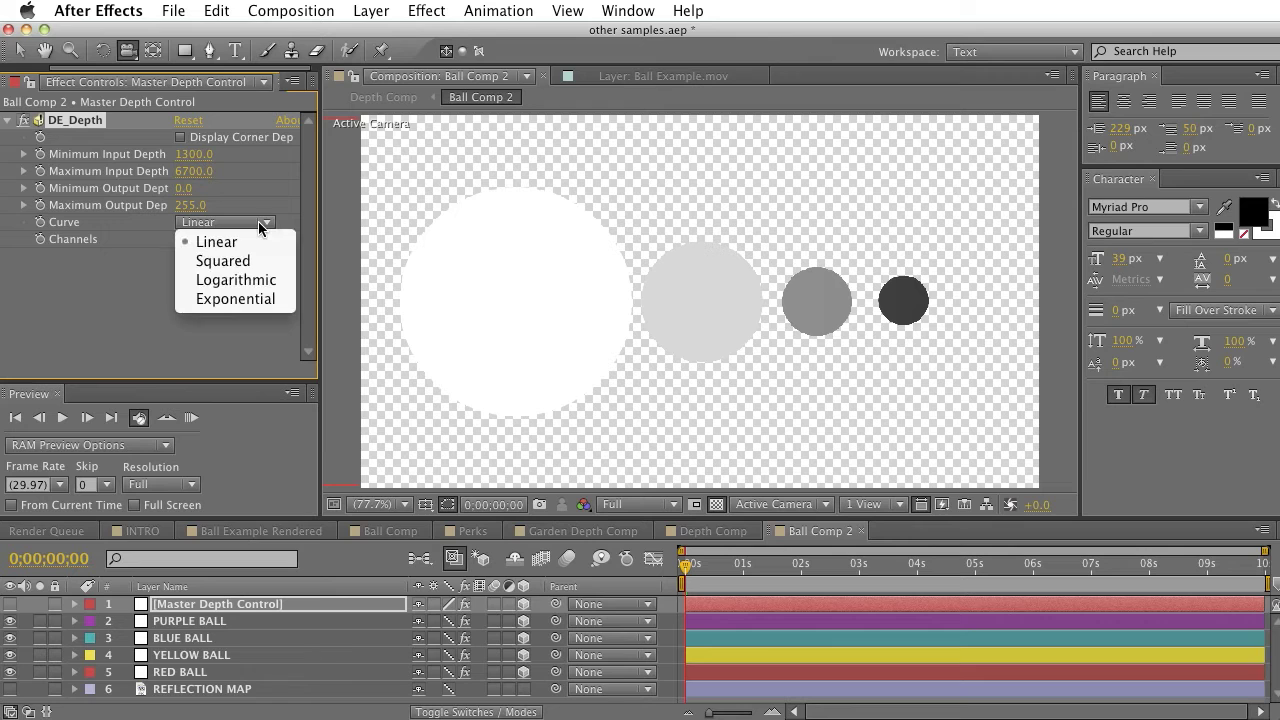
{"action": "left_click", "coordinate": [248, 302]}
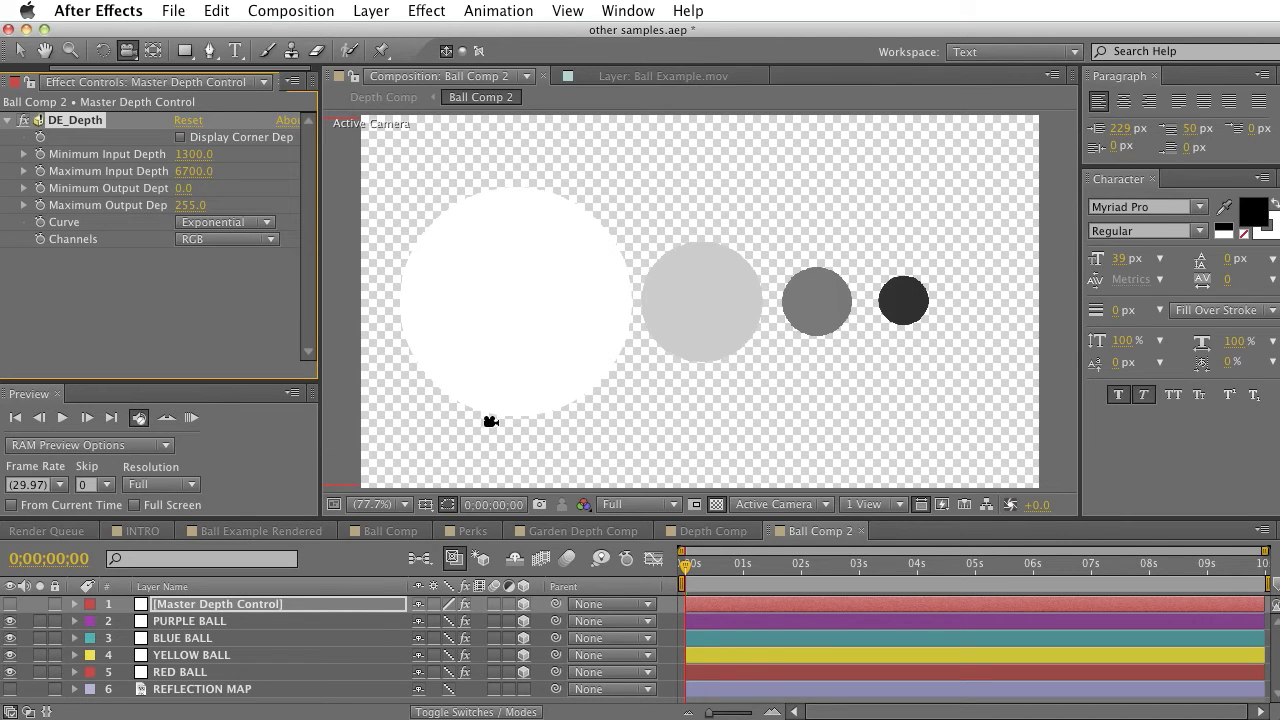
{"action": "left_click", "coordinate": [228, 222]}
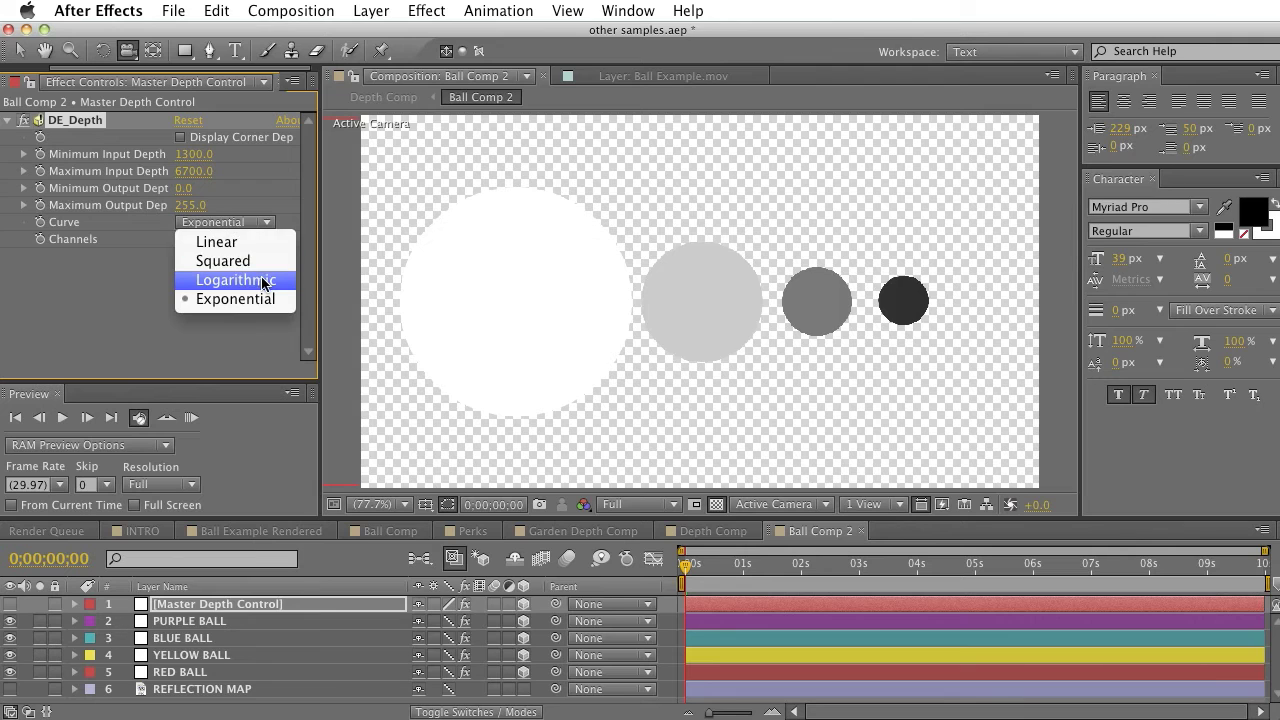
{"action": "left_click", "coordinate": [265, 284]}
{"action": "left_click", "coordinate": [262, 222]}
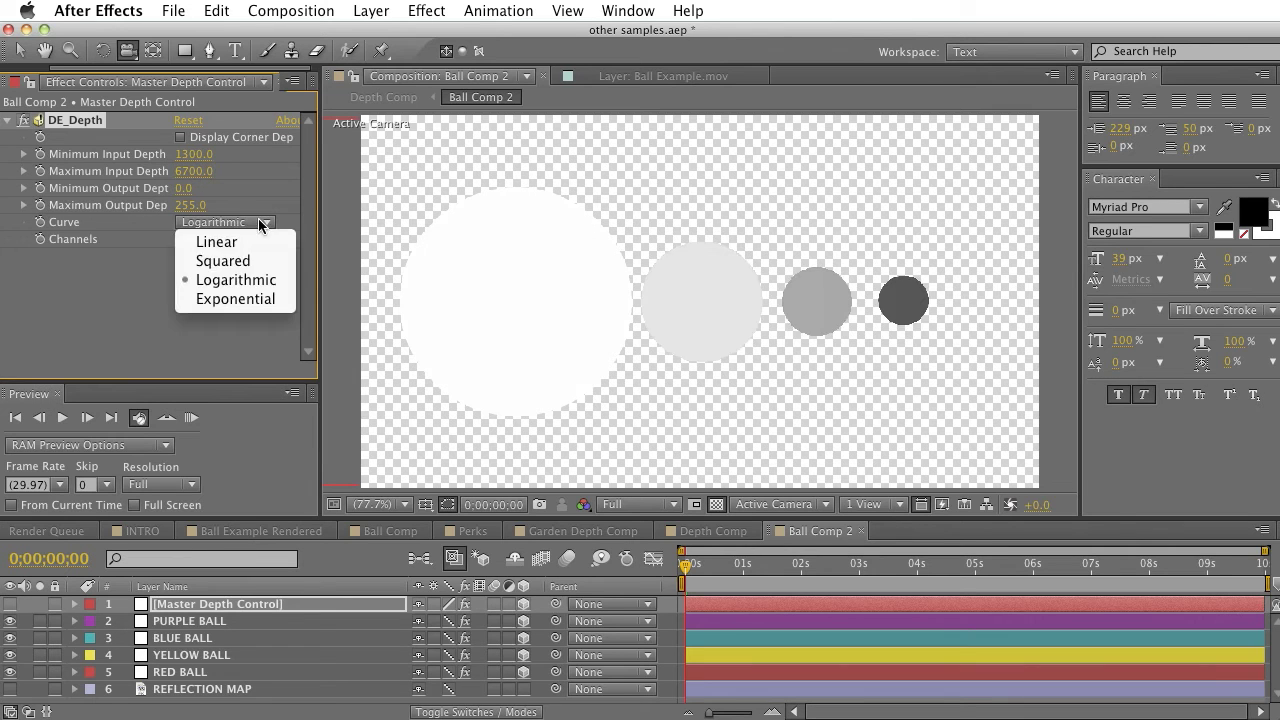
{"action": "left_click", "coordinate": [240, 261]}
{"action": "left_click", "coordinate": [240, 261]}
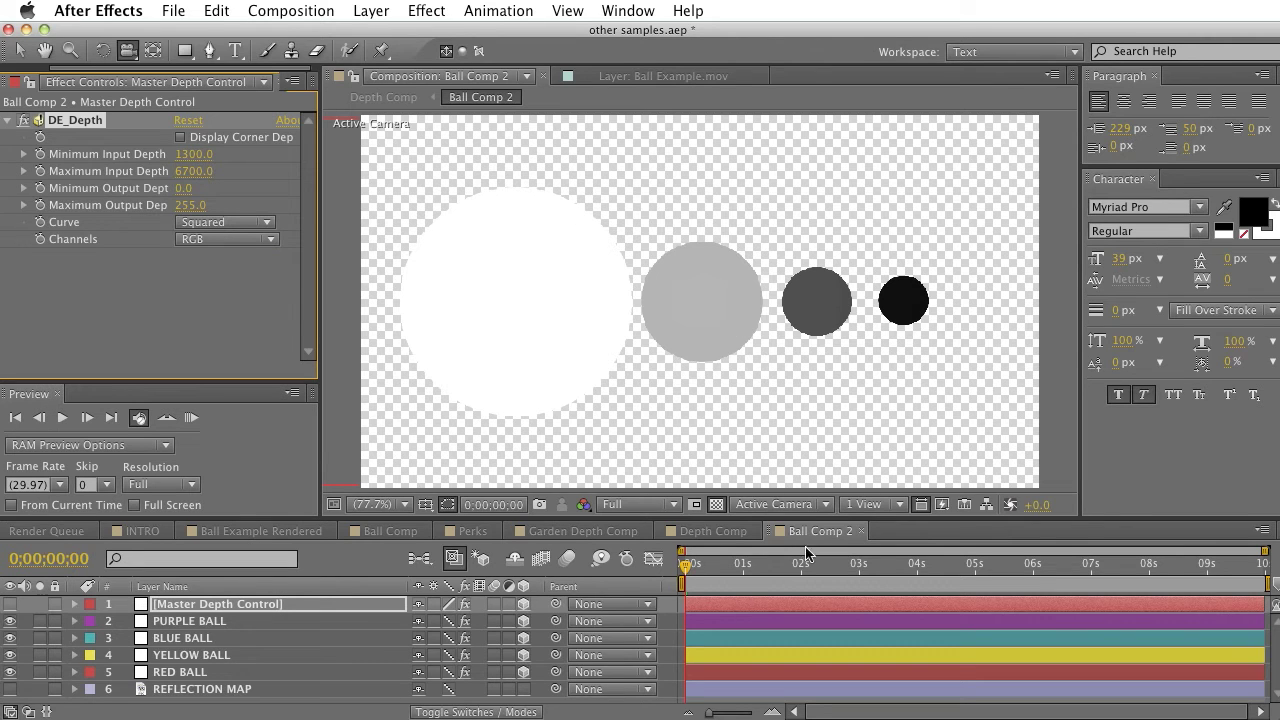
- In Depth Comp, toggle Ball Comp's visibility to compare the balls with the depth map
{"action": "left_click", "coordinate": [712, 531]}
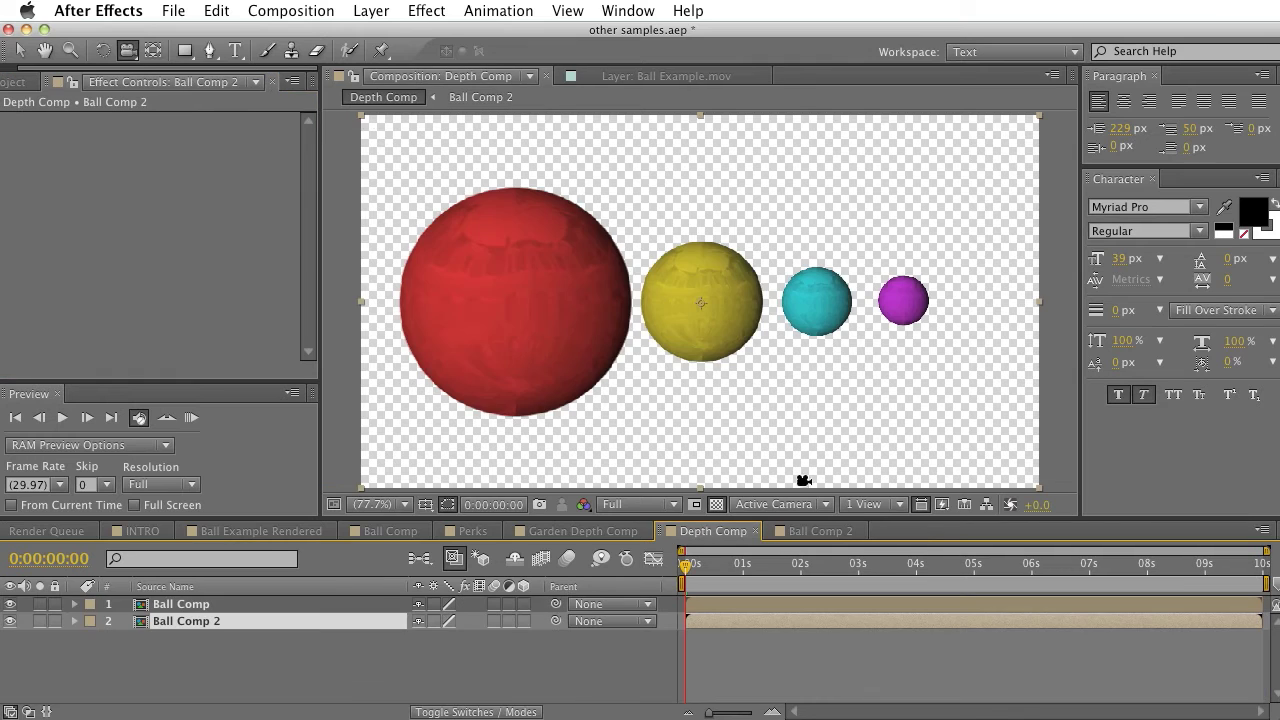
{"action": "left_click", "coordinate": [10, 604]}
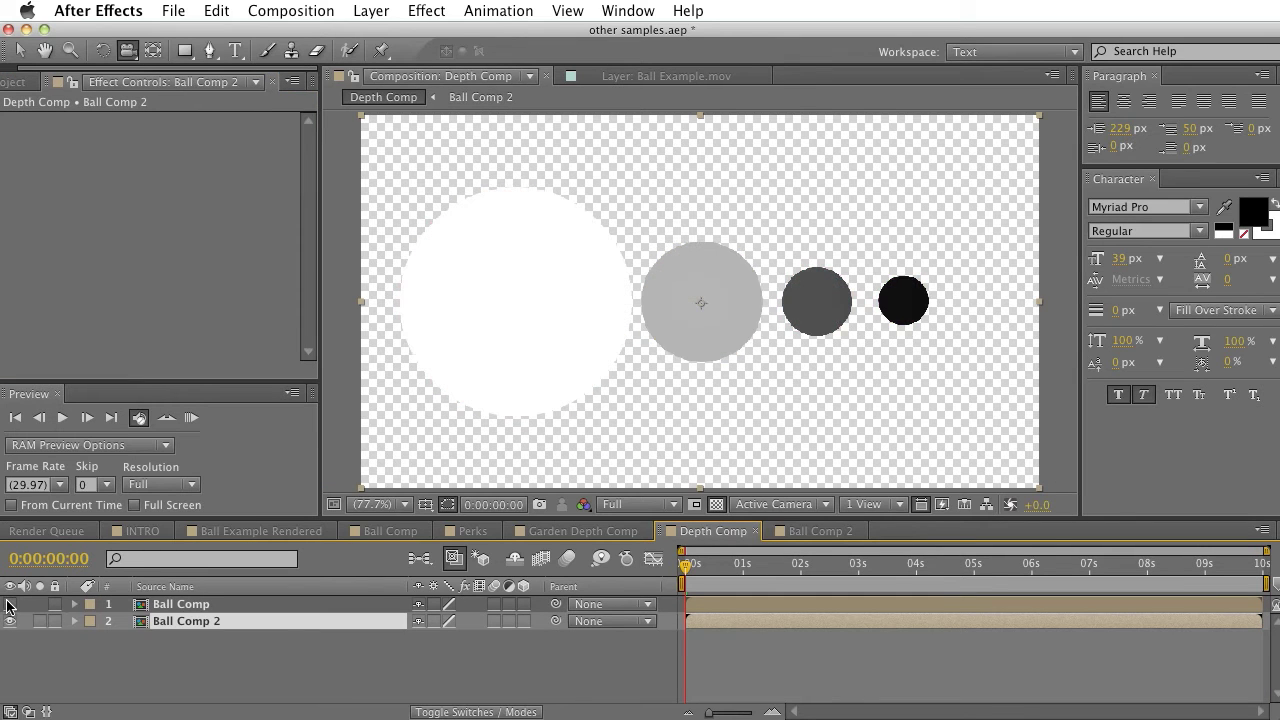
{"action": "left_click", "coordinate": [10, 604]}
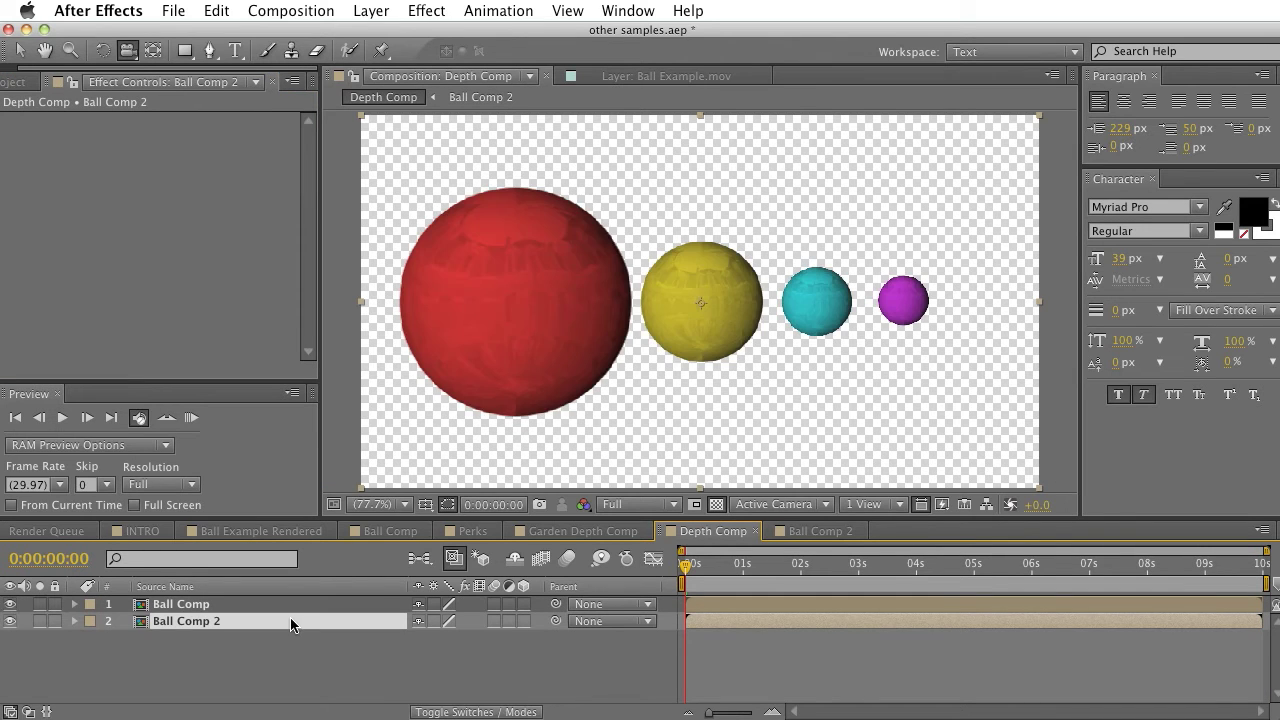
{"action": "left_click", "coordinate": [10, 604]}
{"action": "left_click", "coordinate": [10, 604]}
- Apply Effect > Blur & Sharpen > Lens Blur to the Ball Comp layer
{"action": "left_click", "coordinate": [222, 605]}
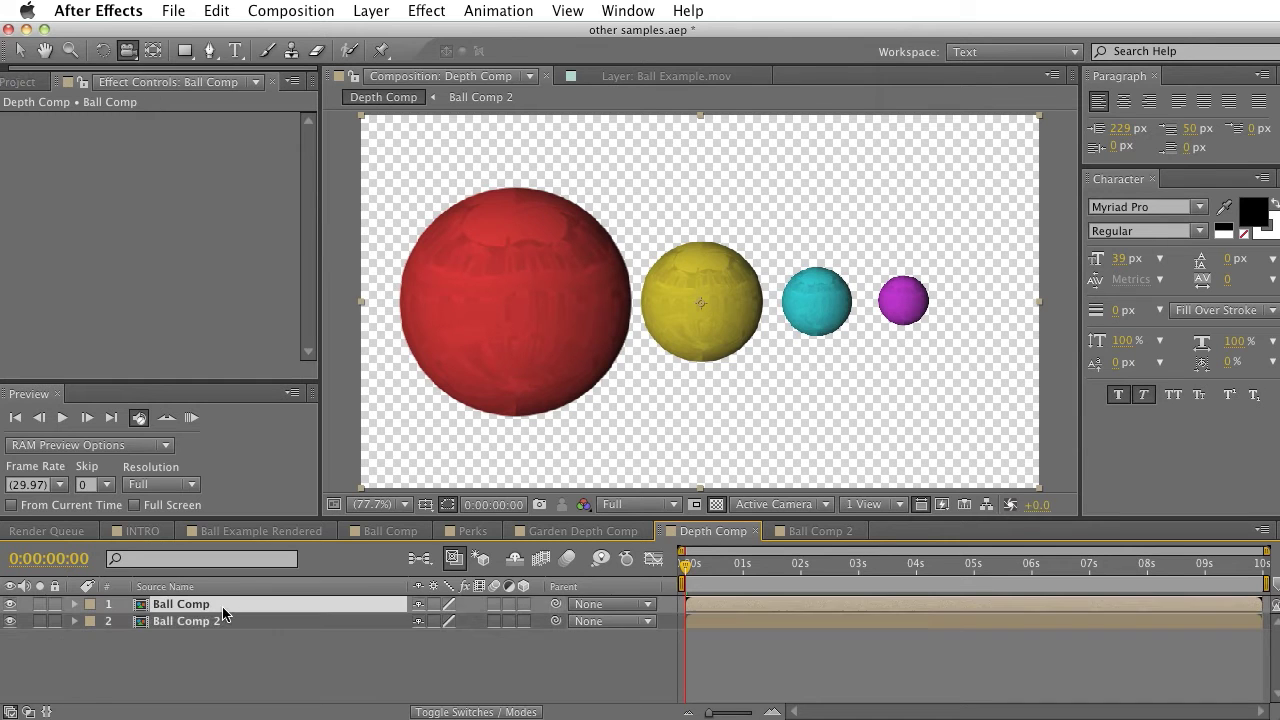
{"action": "right_click", "coordinate": [222, 614]}
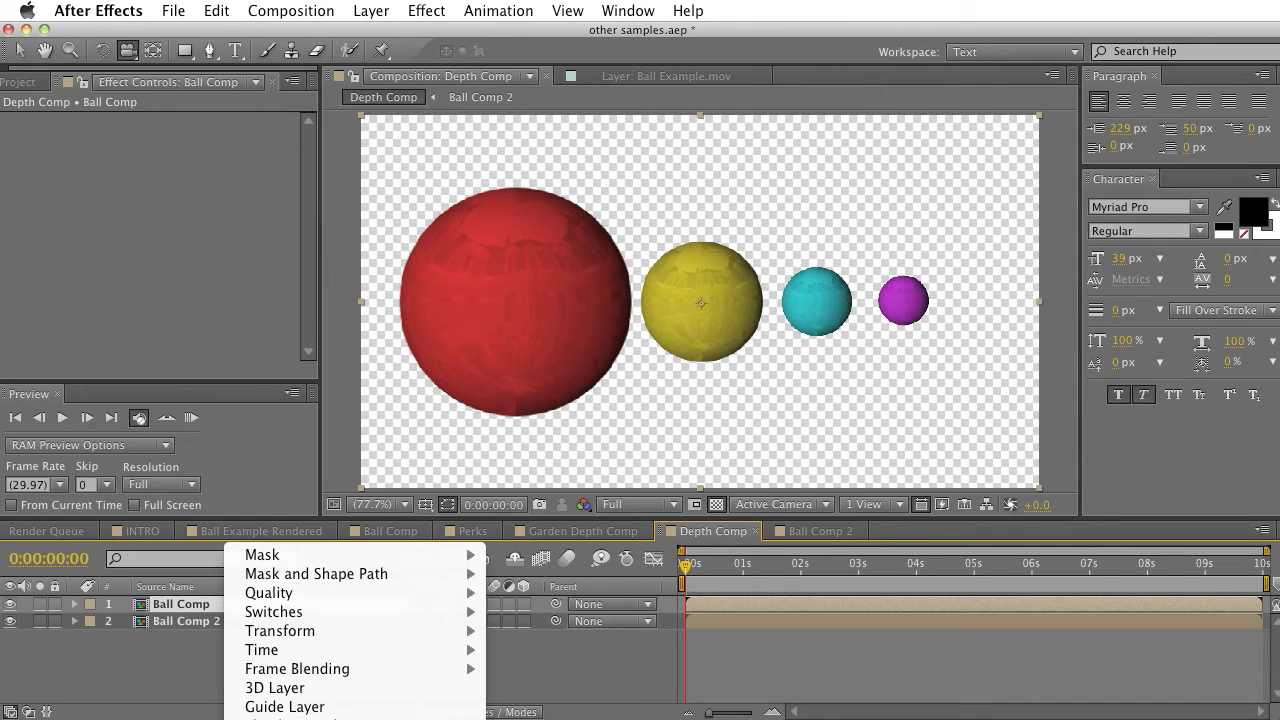
{"action": "mouse_move", "coordinate": [300, 716]}
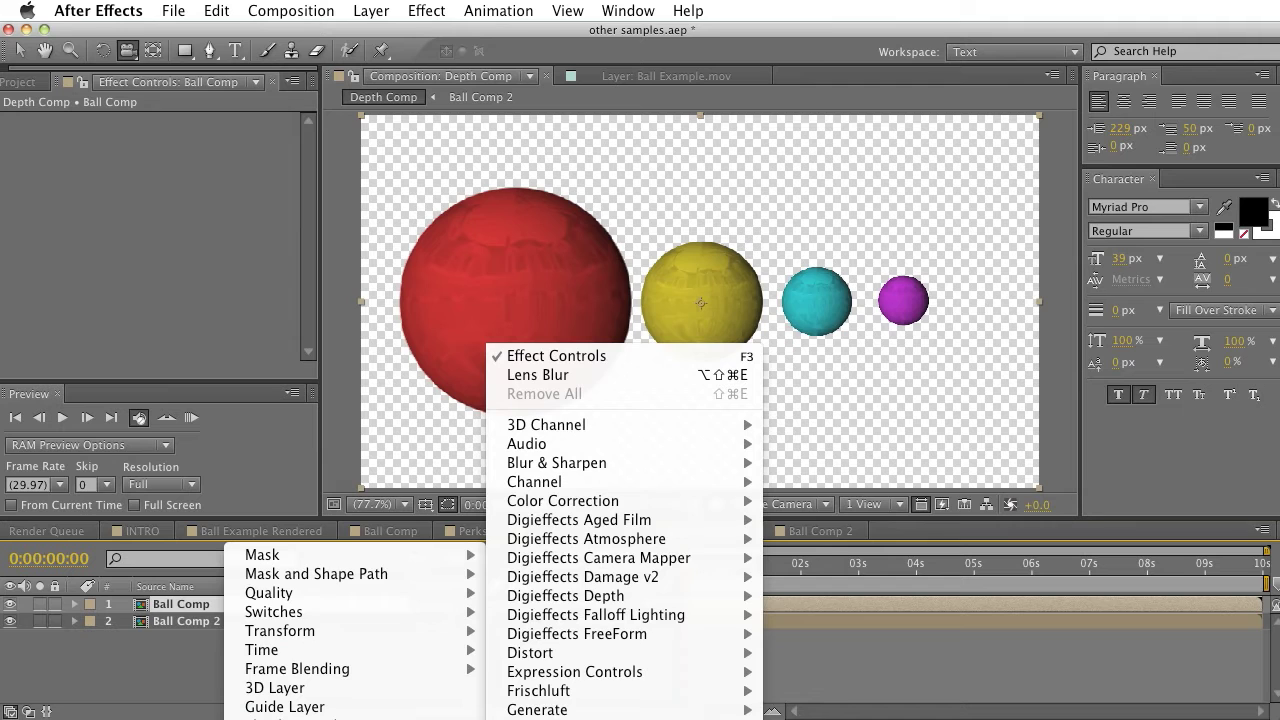
{"action": "mouse_move", "coordinate": [680, 466]}
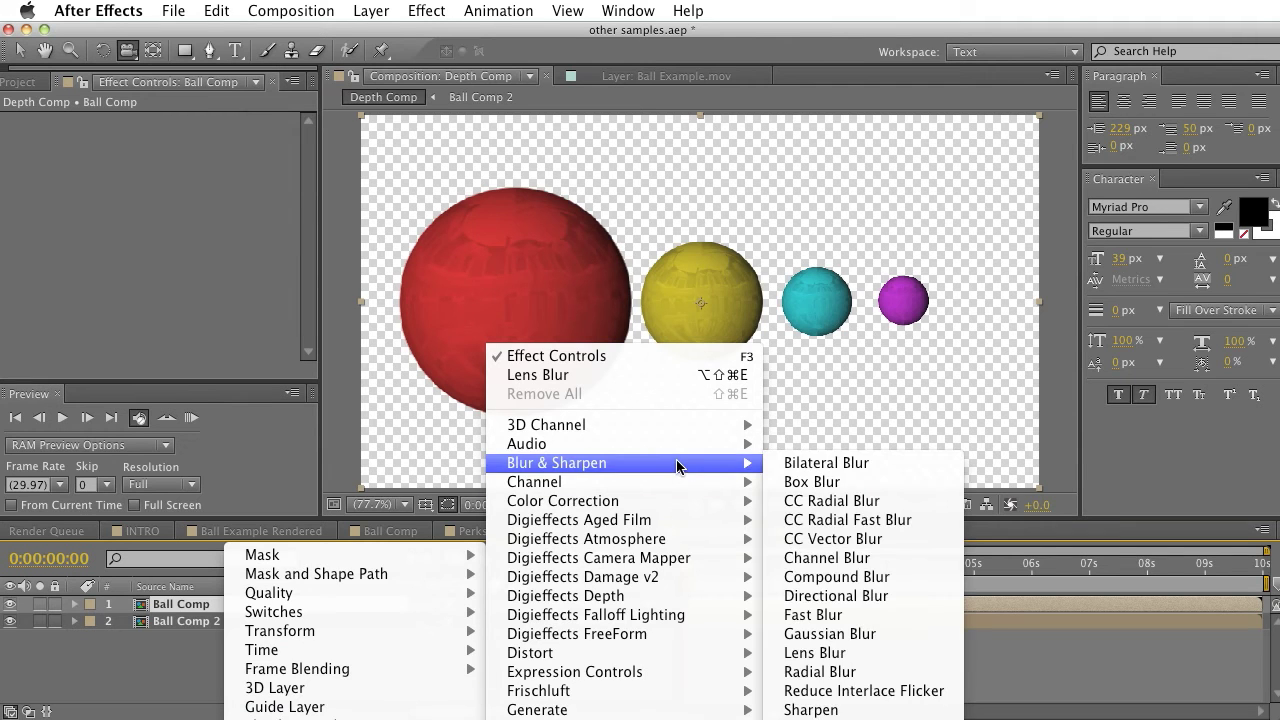
{"action": "left_click", "coordinate": [889, 655]}
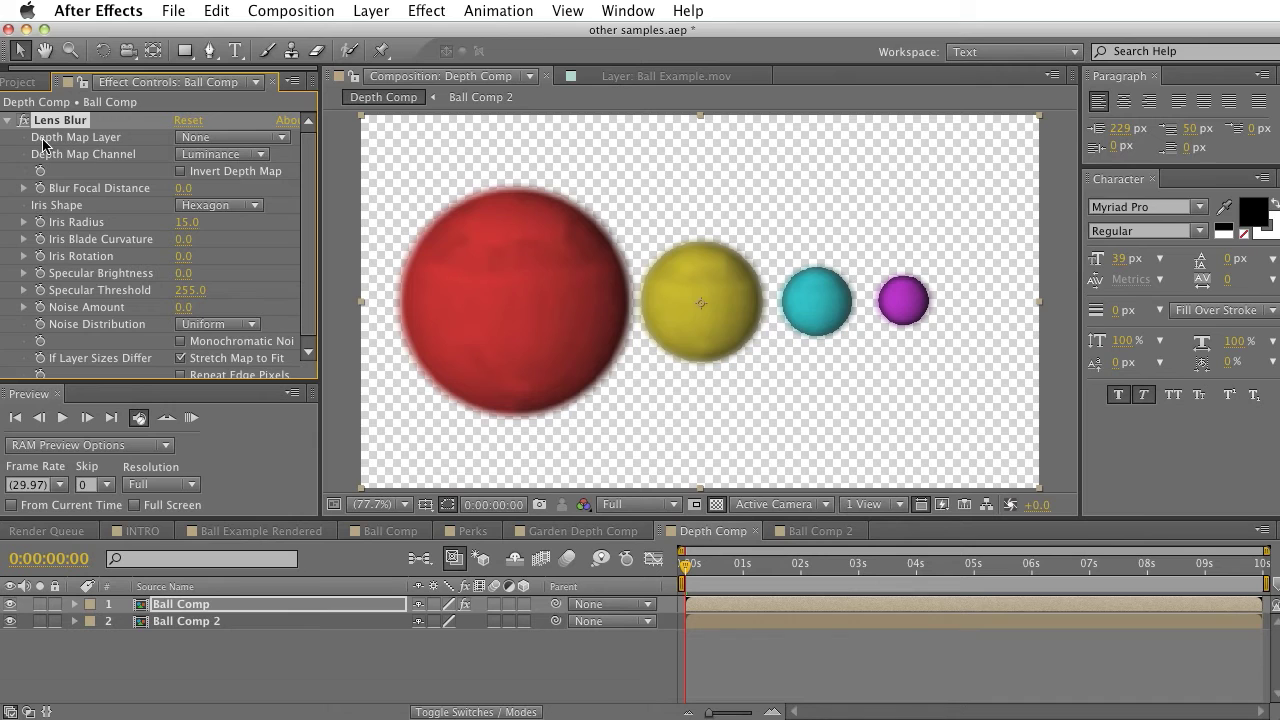
- Set Lens Blur's Depth Map Layer to 2. Ball Comp 2 and check both layers' effects
{"action": "left_click", "coordinate": [256, 137]}
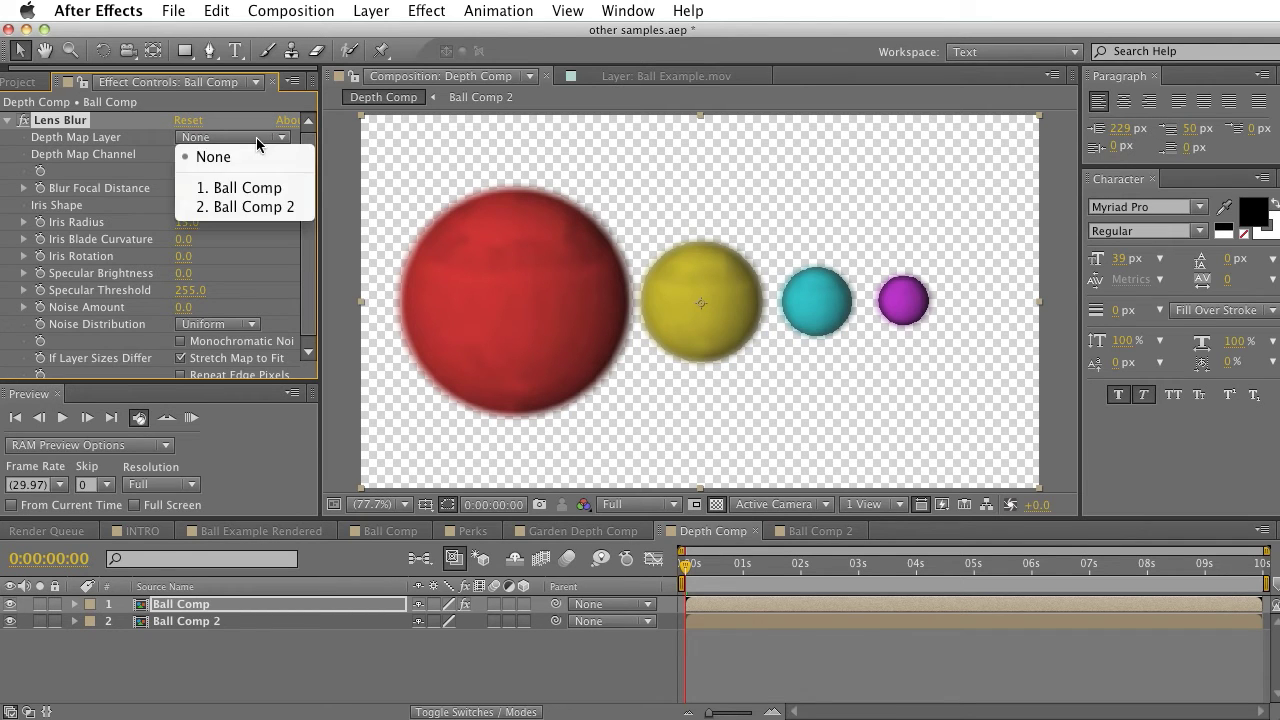
{"action": "left_click", "coordinate": [243, 207]}
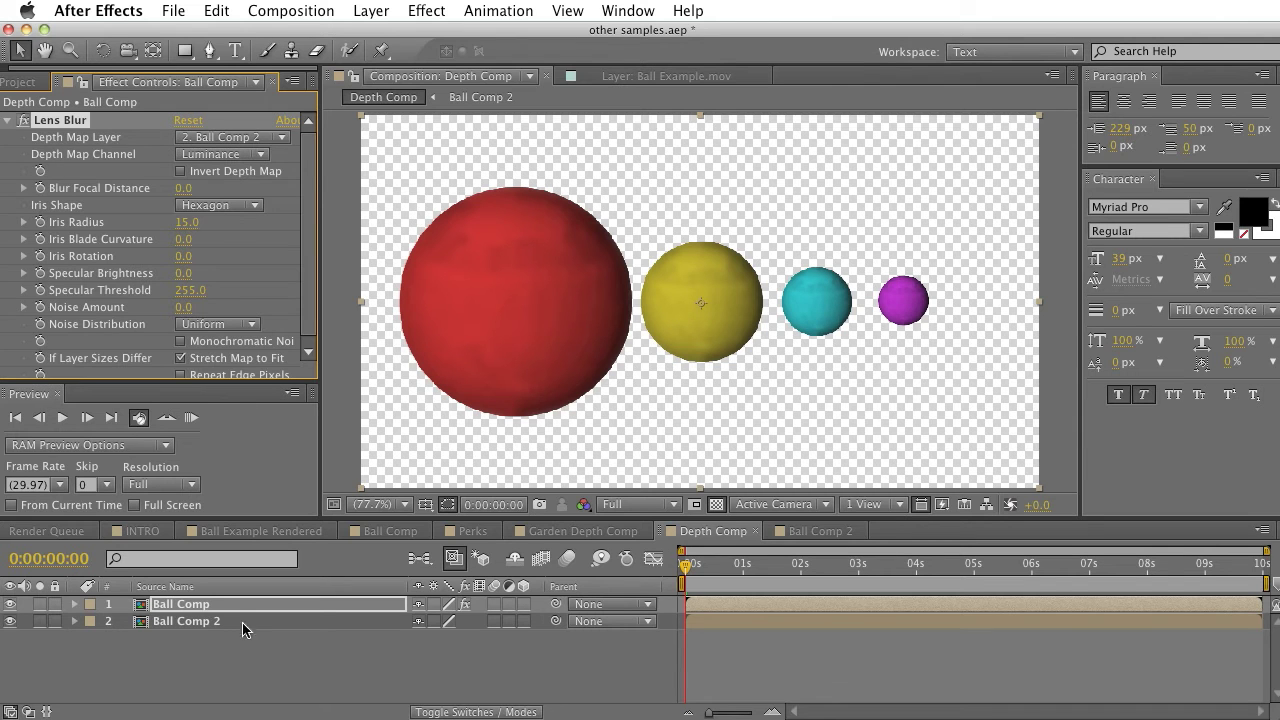
{"action": "left_click", "coordinate": [200, 622]}
{"action": "left_click", "coordinate": [198, 605]}
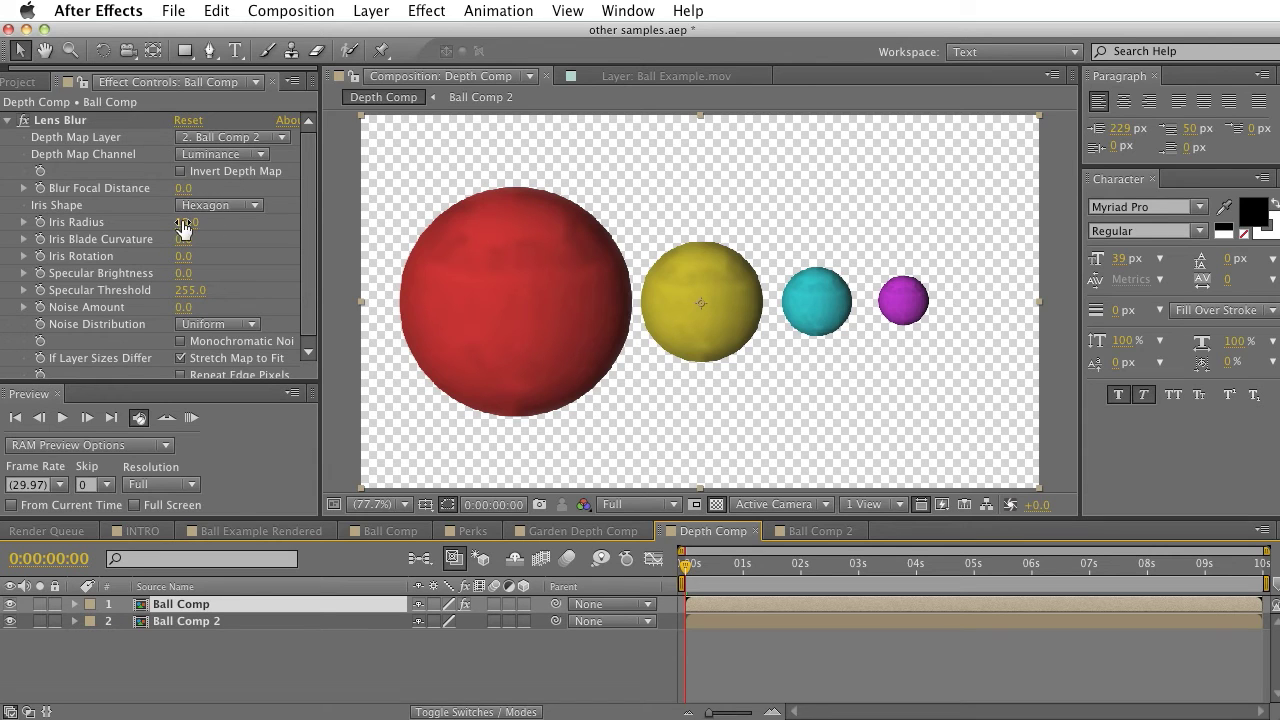
- Set Iris Radius to 52.0 and test Blur Focal Distance at 255.0 before resetting it to 0.0
{"action": "left_click_drag", "start_coordinate": [189, 233], "coordinate": [224, 226]}
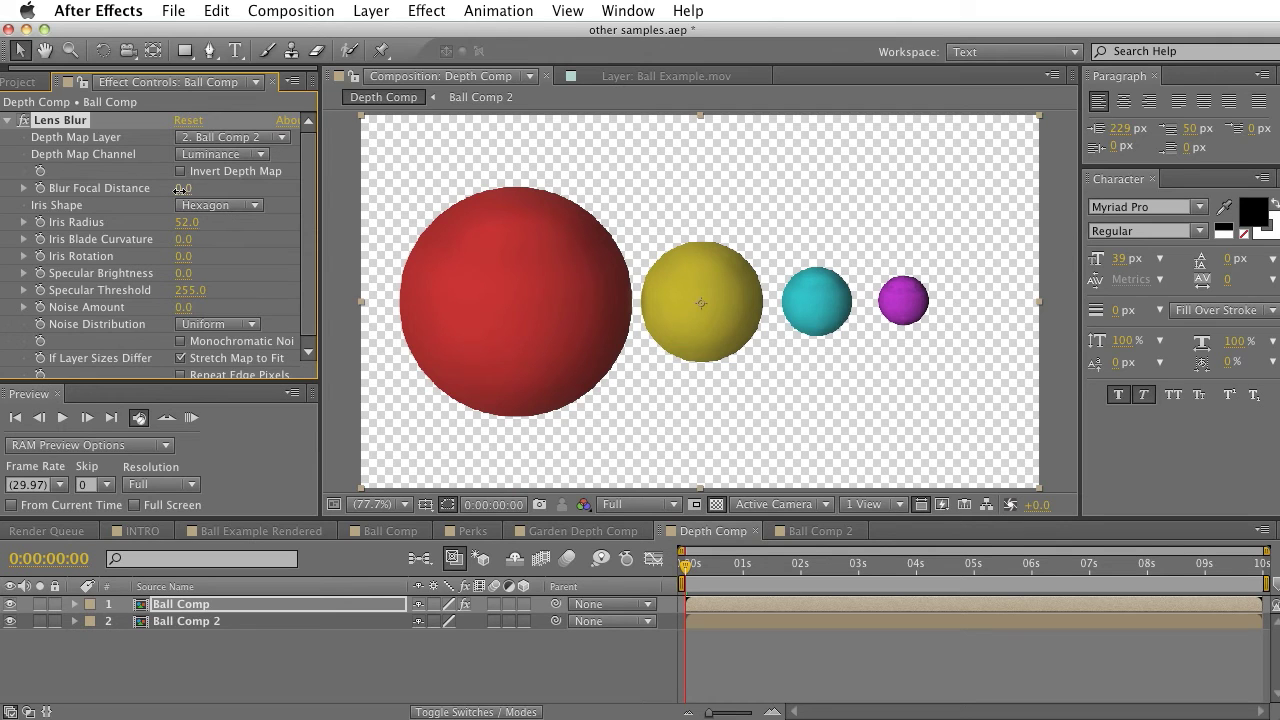
{"action": "left_click_drag", "start_coordinate": [180, 189], "coordinate": [377, 200]}
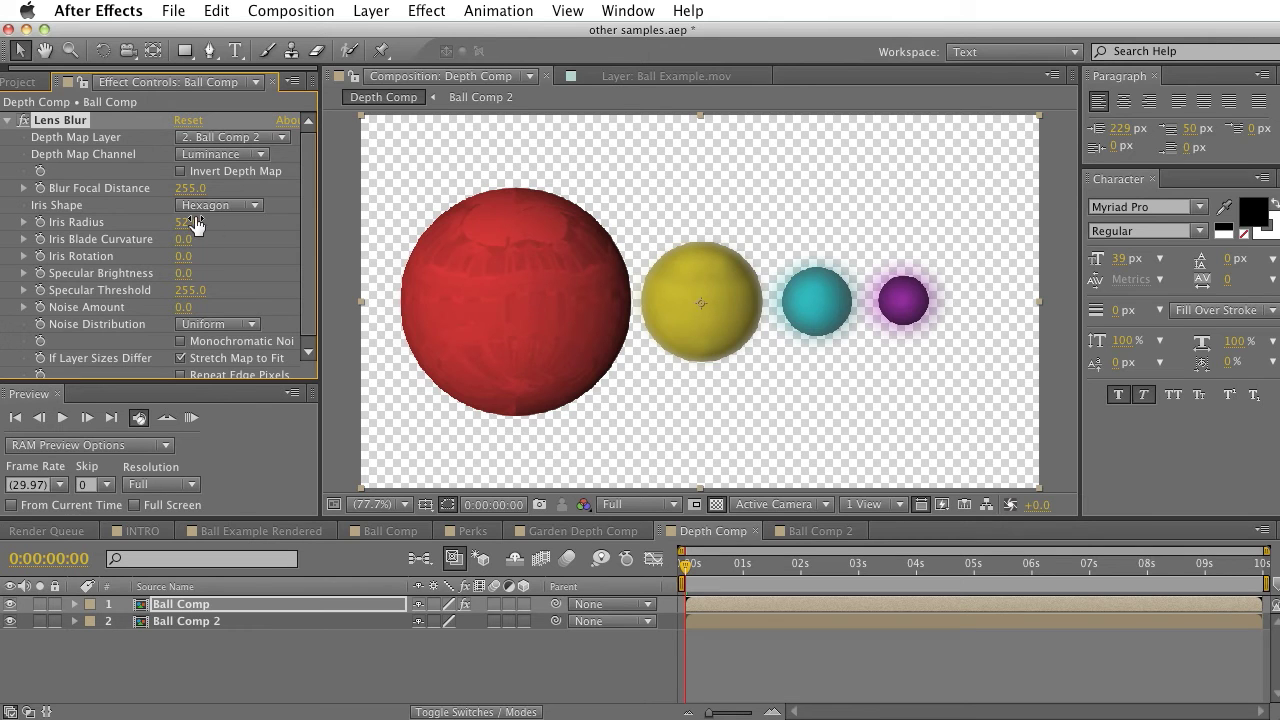
{"action": "left_click_drag", "start_coordinate": [199, 189], "coordinate": [58, 197]}
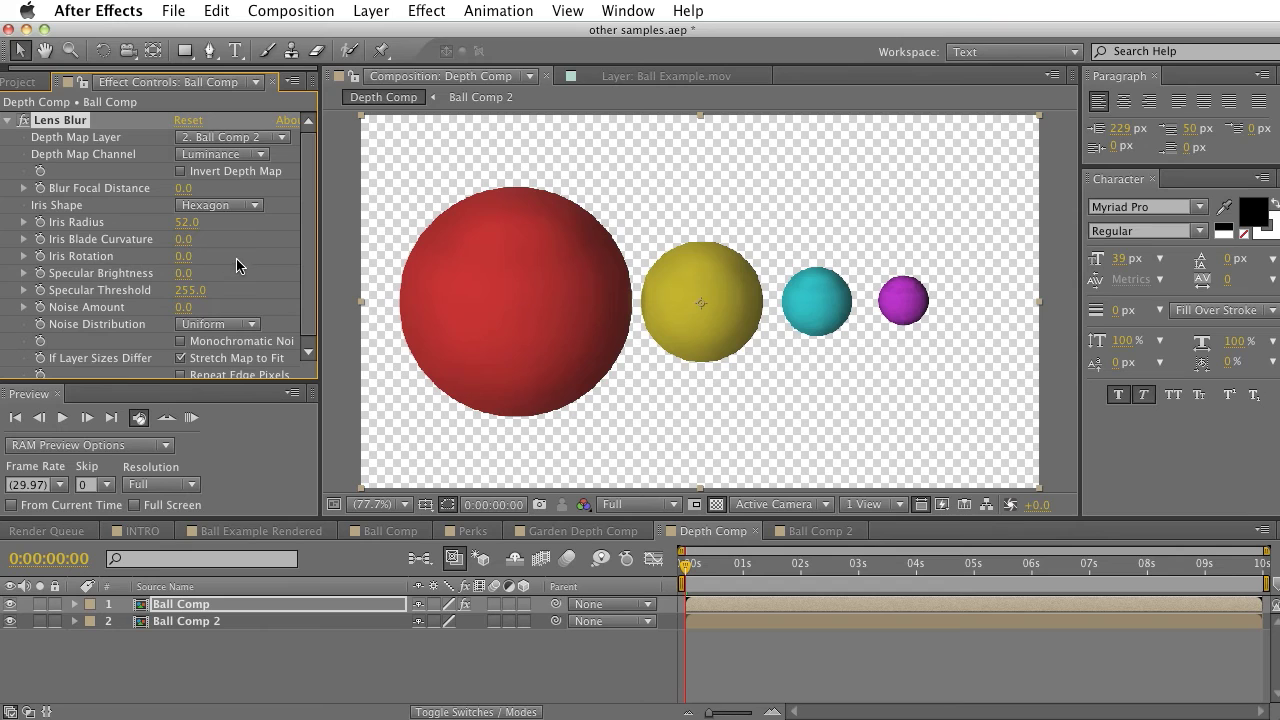
- Try a Pentagon iris shape, then switch the Lens Blur iris to Triangle
{"action": "left_click", "coordinate": [256, 205]}
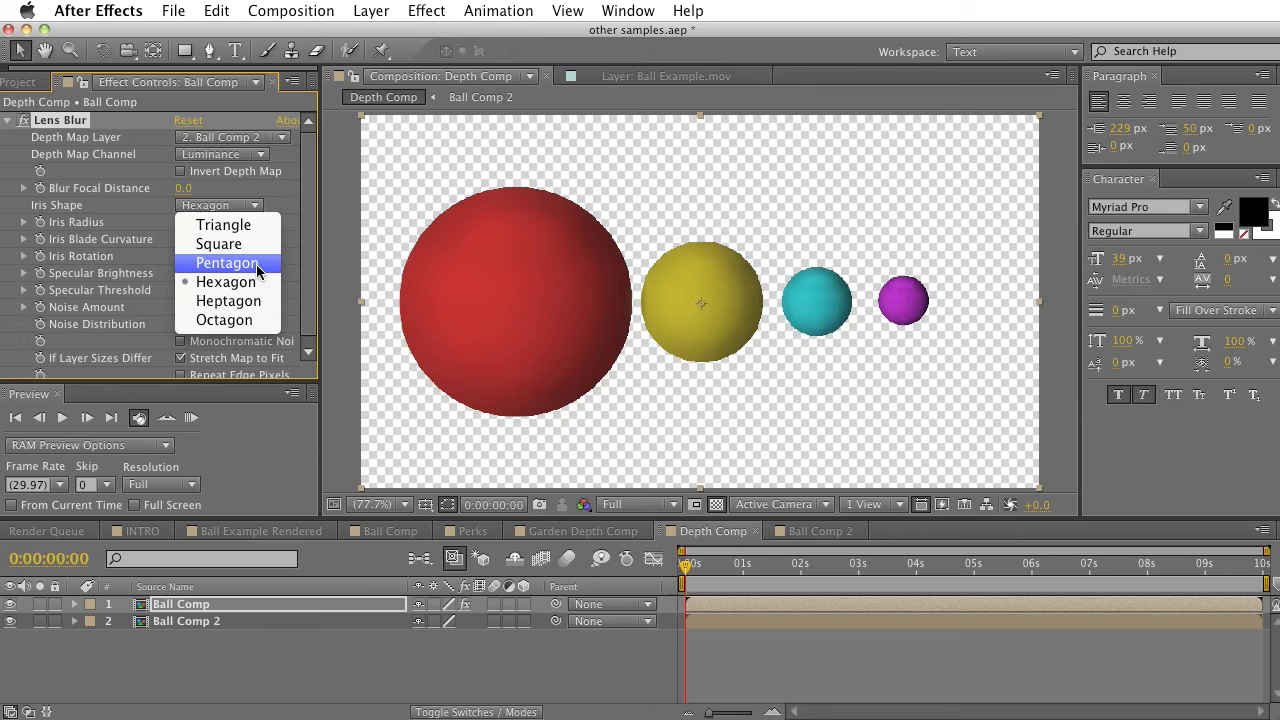
{"action": "left_click", "coordinate": [227, 263]}
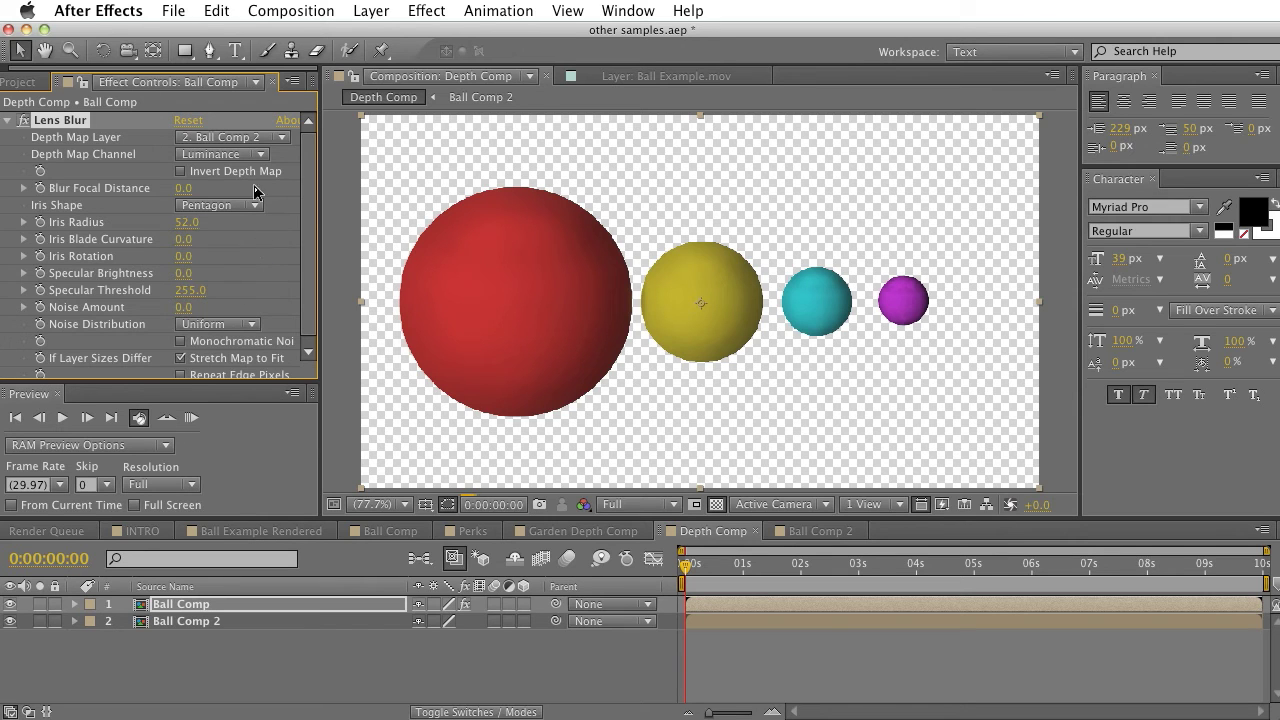
{"action": "left_click", "coordinate": [236, 206]}
{"action": "left_click", "coordinate": [237, 222]}
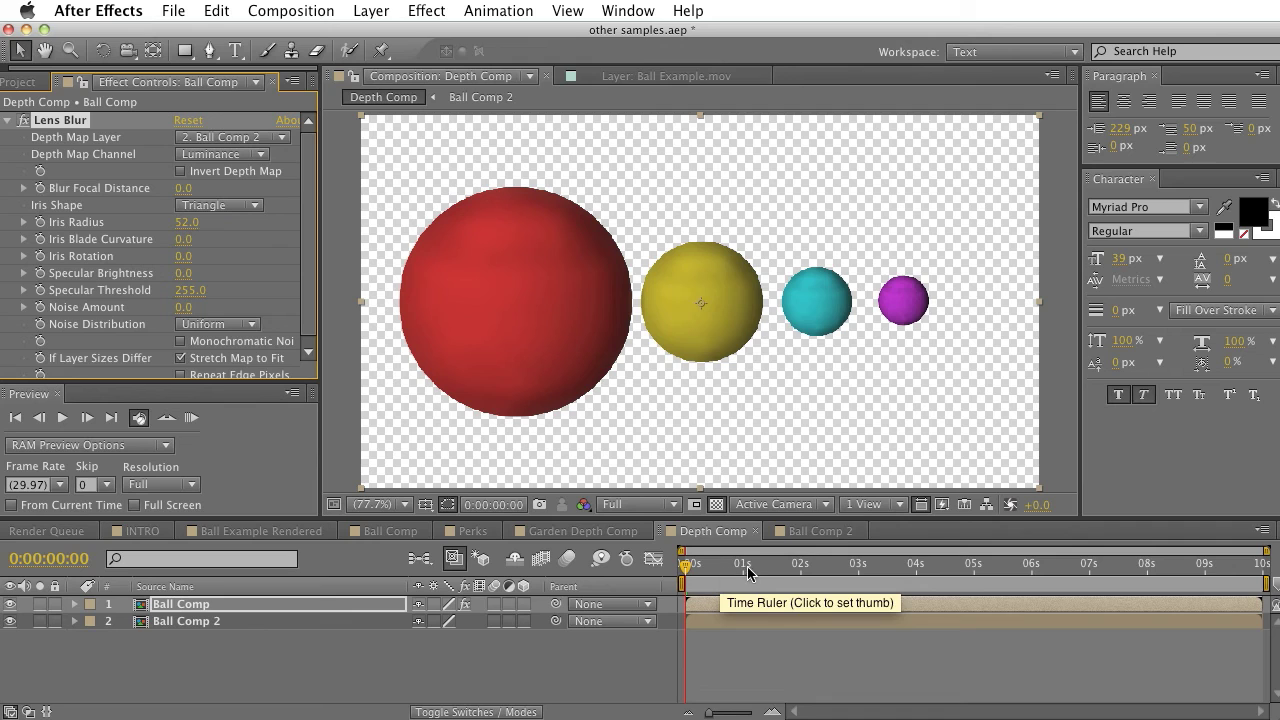
- Move the playhead to 0:00:02:21 and open the Ball Comp 2 precomp
{"action": "left_click_drag", "start_coordinate": [750, 567], "coordinate": [842, 567]}
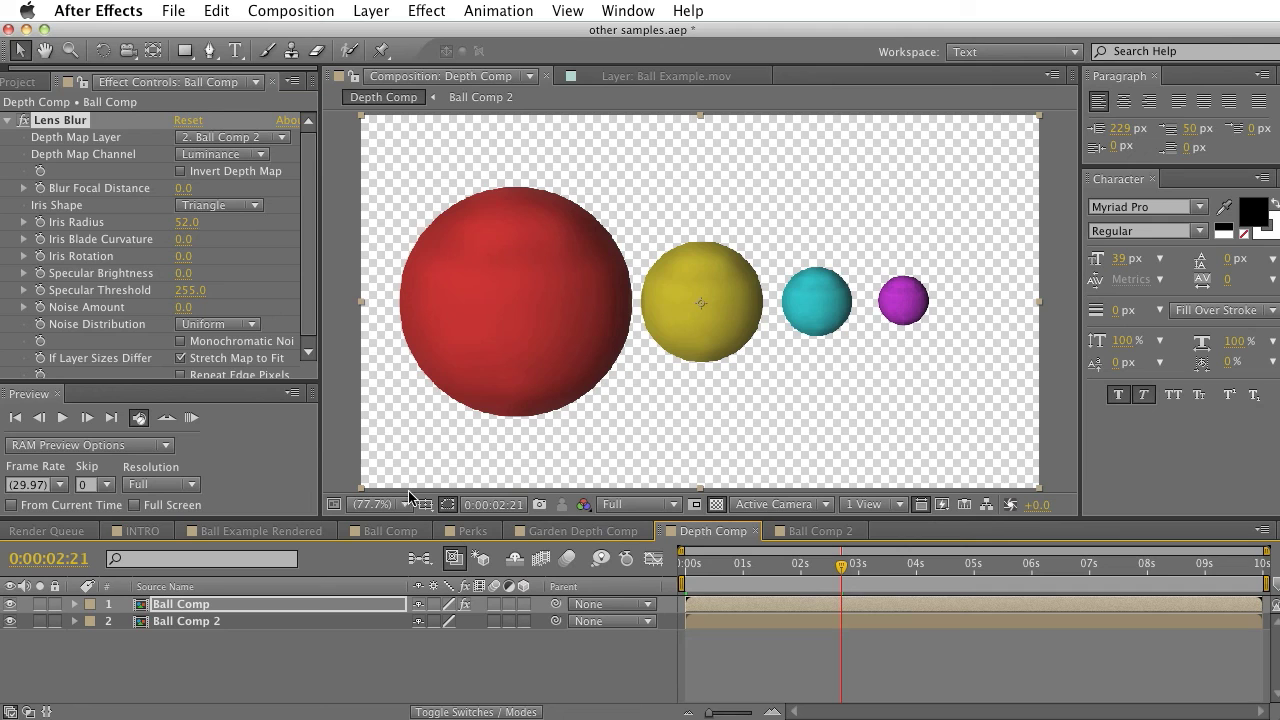
{"action": "double_click", "coordinate": [145, 622]}
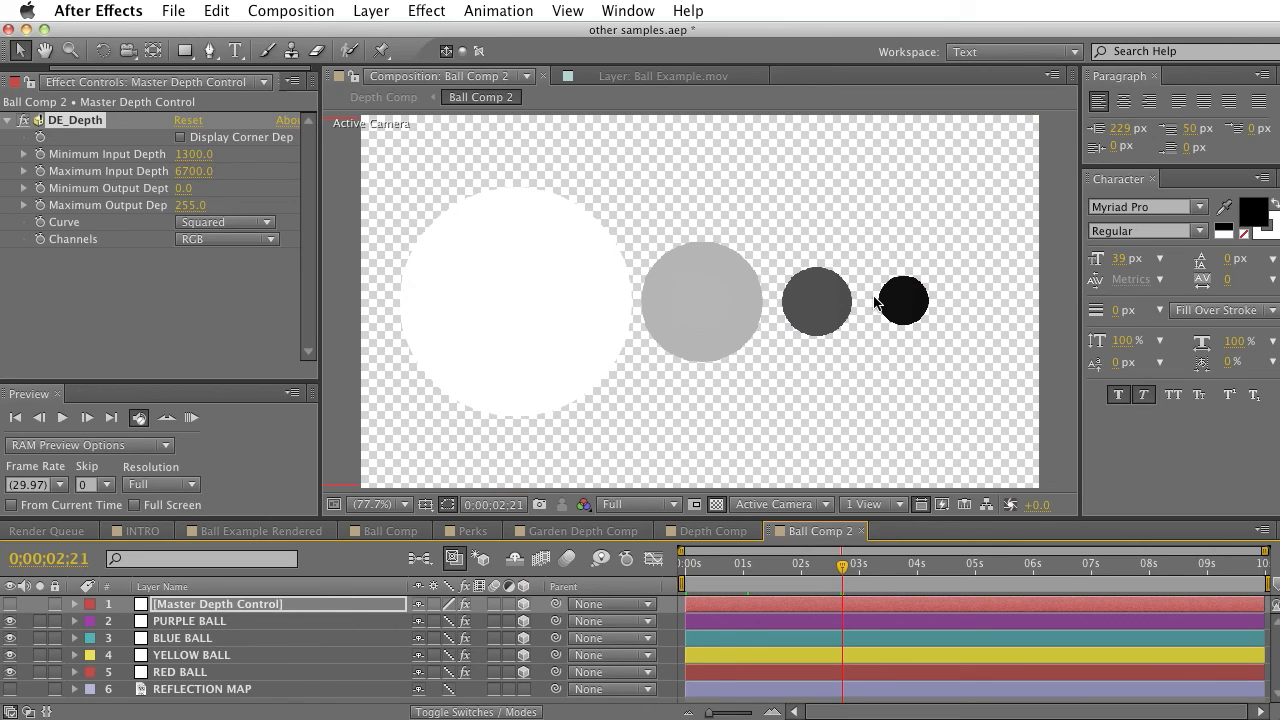
- Switch back to Garden Depth Comp to view the garden's grayscale depth map
{"action": "left_click", "coordinate": [583, 531]}
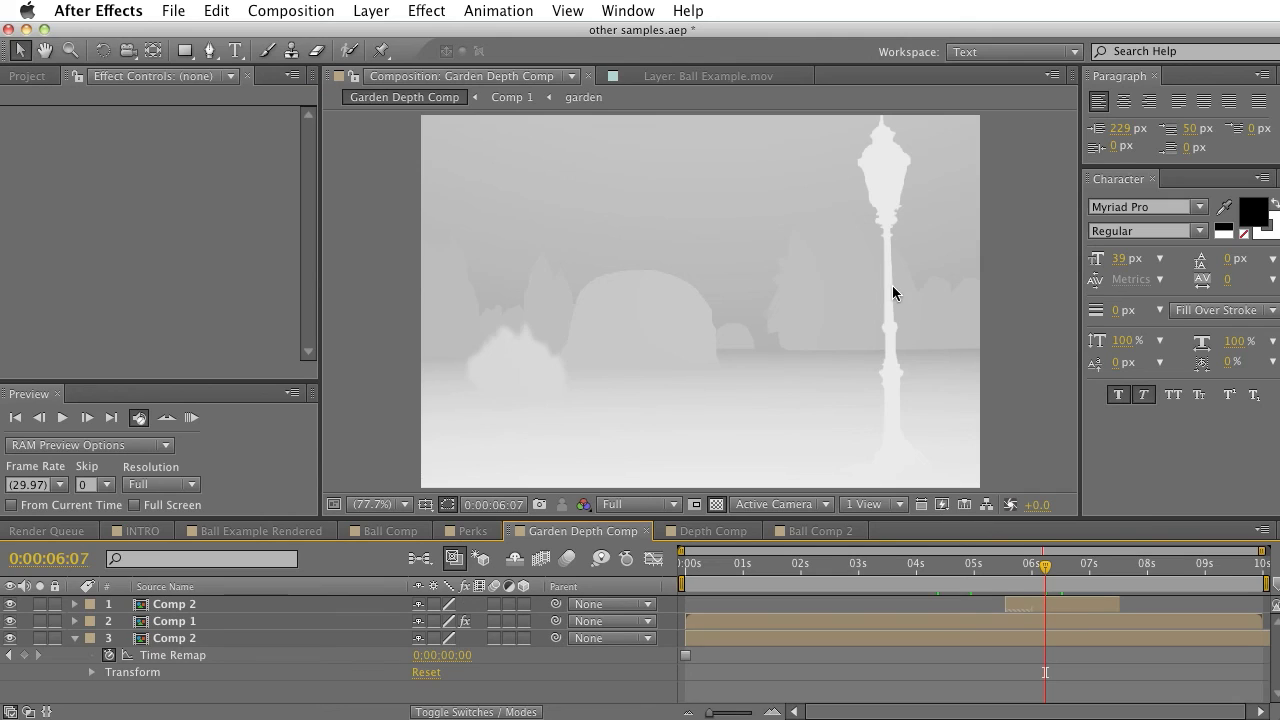